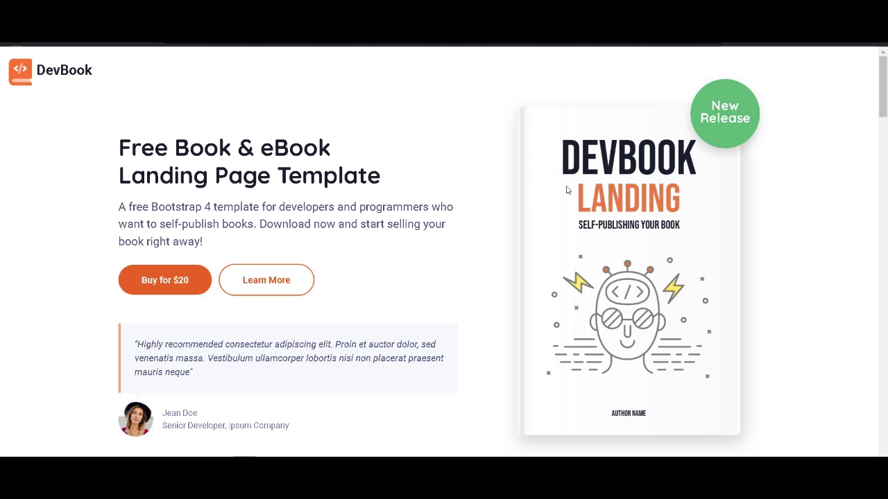
Scroll through the DevBook template, then start and cancel saving the book cover image
scroll(567, 190, "down", 15)
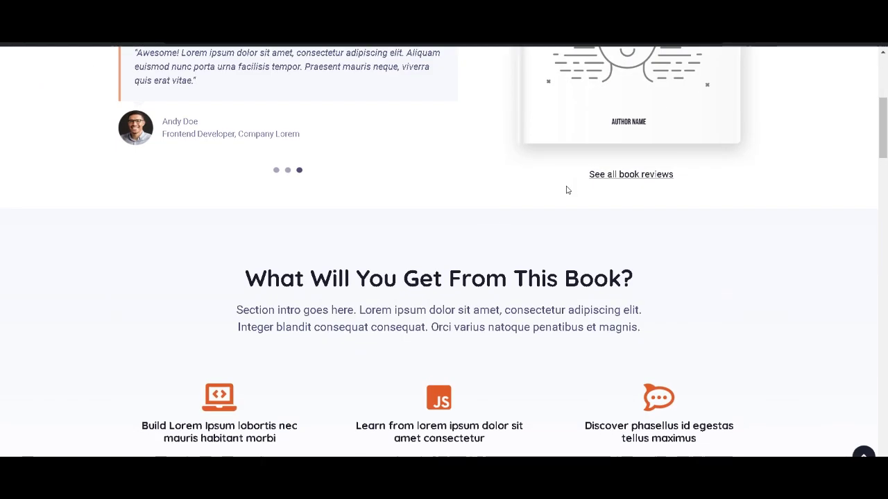
scroll(567, 190, "down", 3)
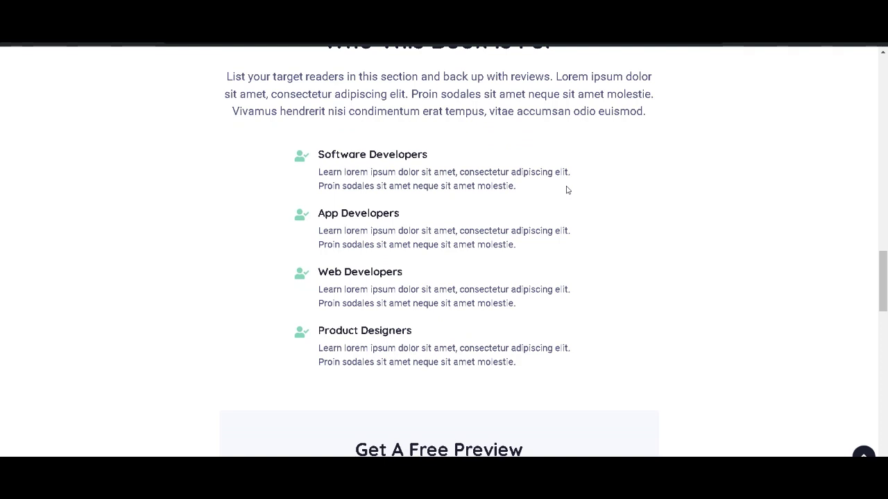
scroll(567, 190, "down", 8)
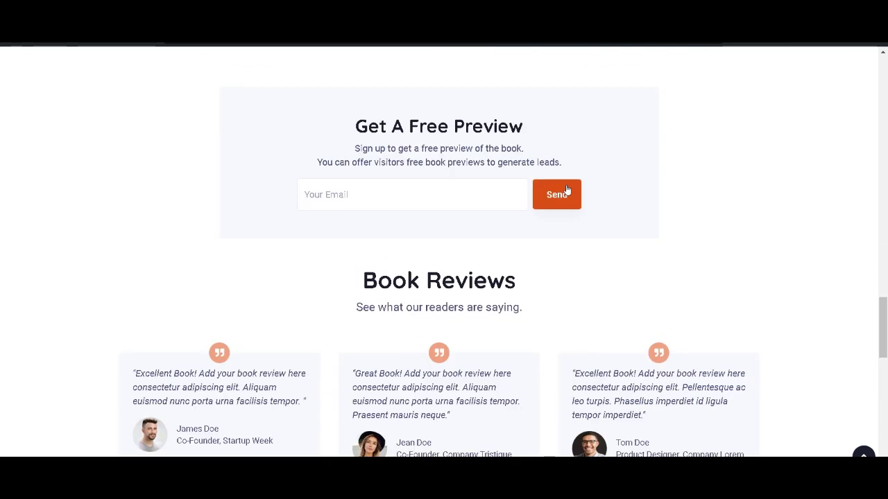
scroll(567, 190, "up", 8)
scroll(566, 189, "up", 15)
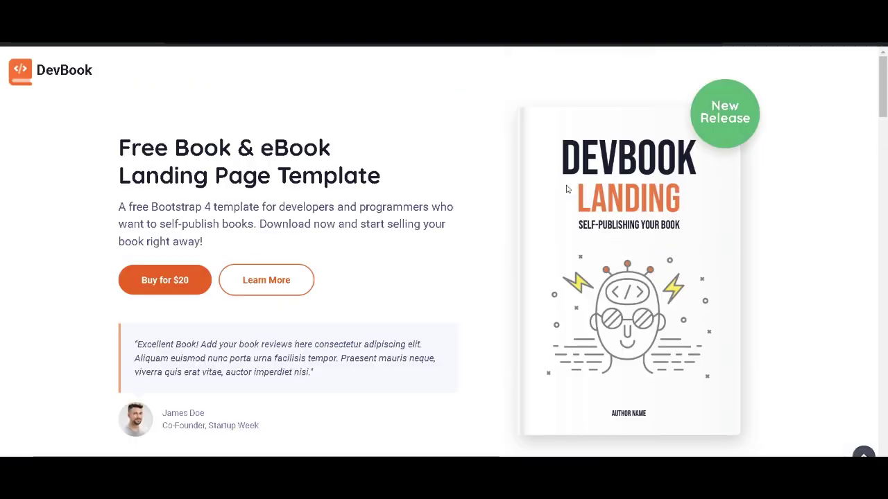
right_click(649, 217)
left_click(676, 242)
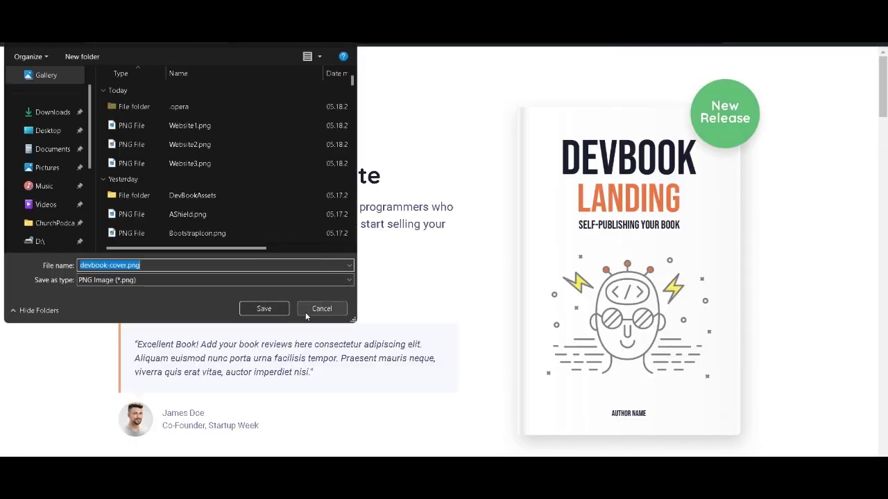
left_click(322, 309)
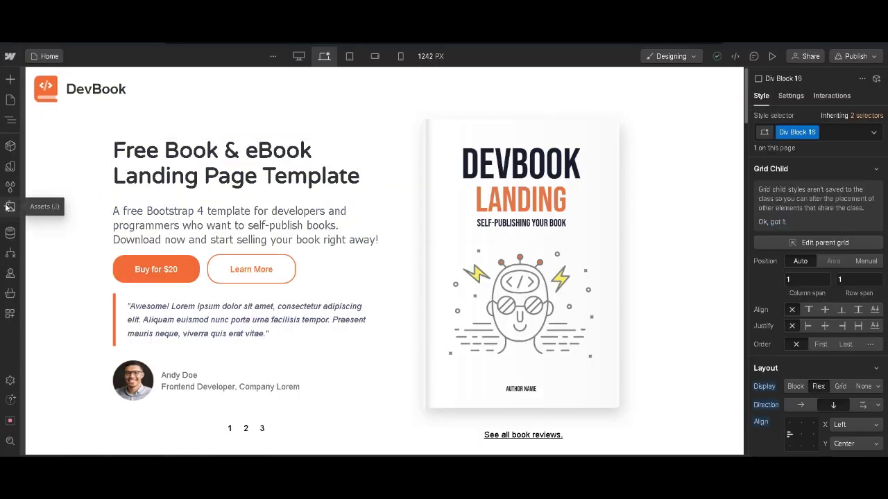
Browse the uploaded images, then expand the NavBar's div block in the Navigator
left_click(10, 207)
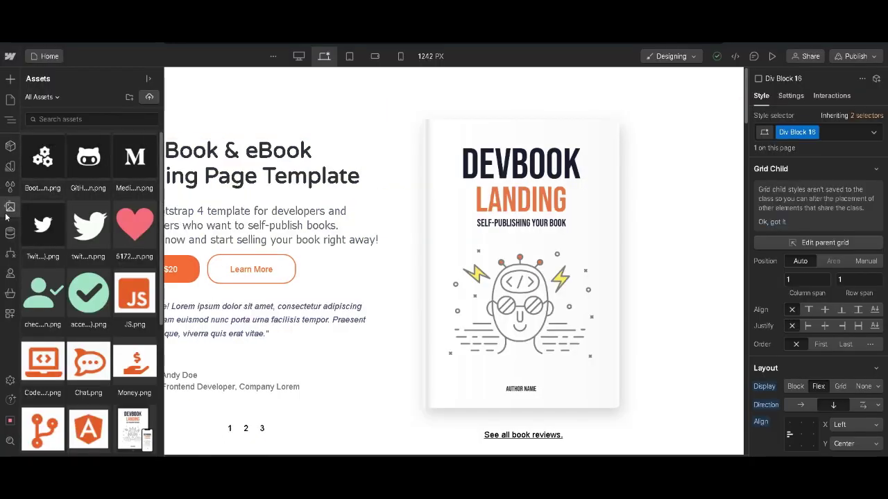
left_click(225, 83)
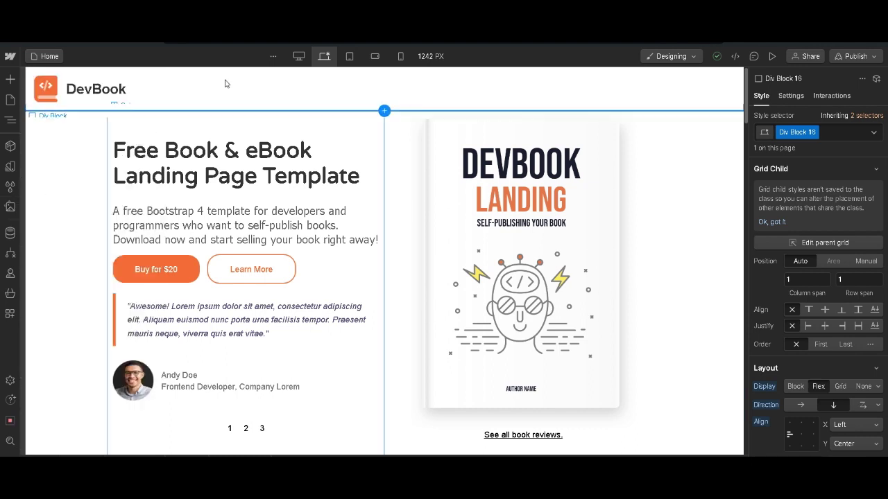
left_click(222, 85)
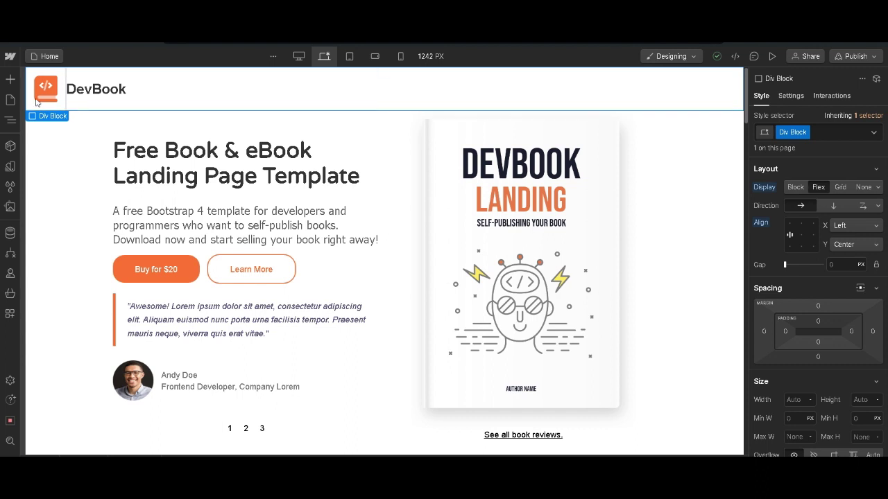
left_click(10, 119)
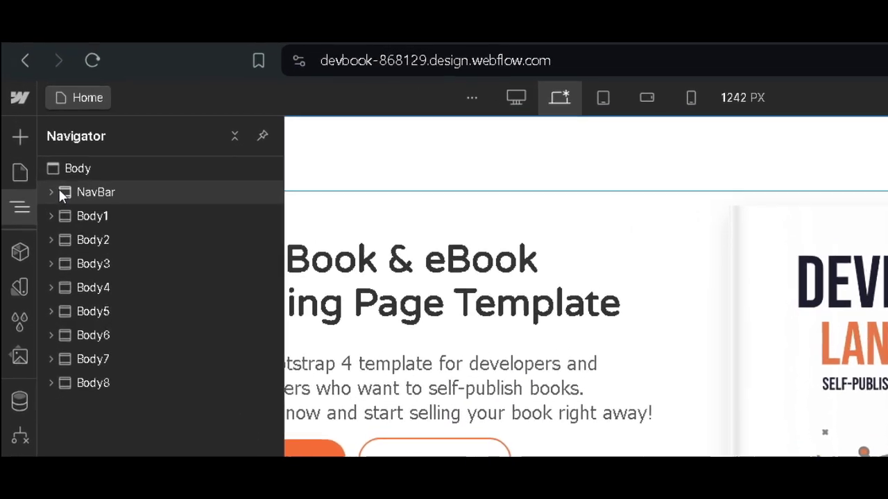
left_click(59, 194)
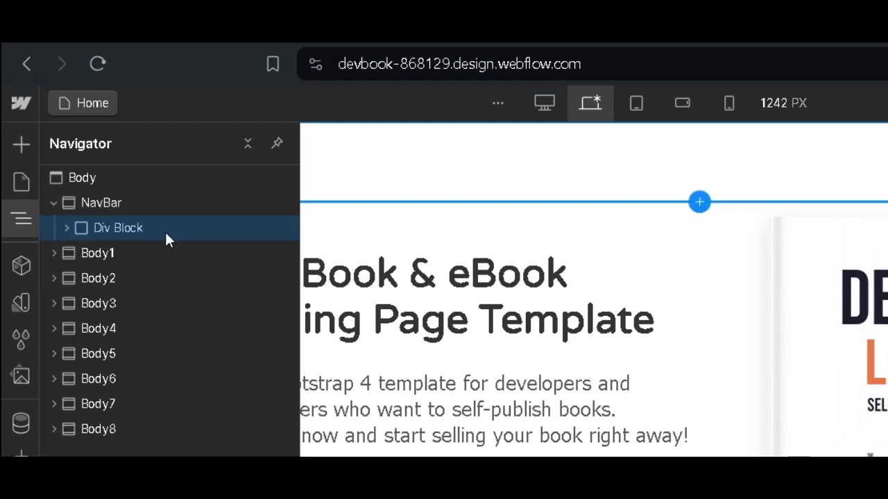
left_click(67, 228)
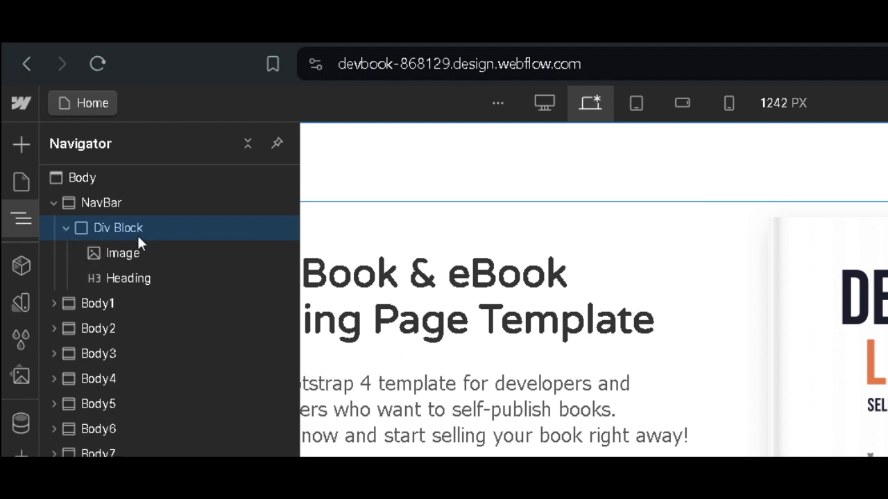
left_click(28, 225)
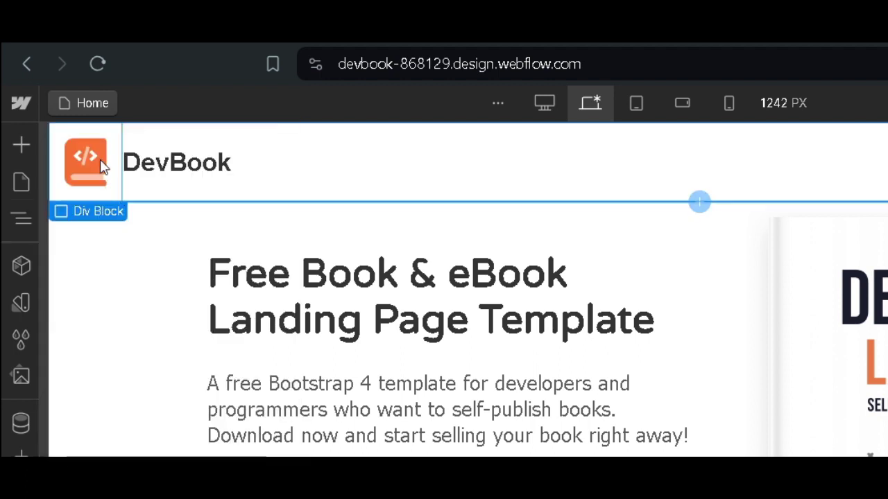
Select the navbar logo, the DevBook heading, and the Body1 hero section
left_click(88, 160)
left_click(192, 171)
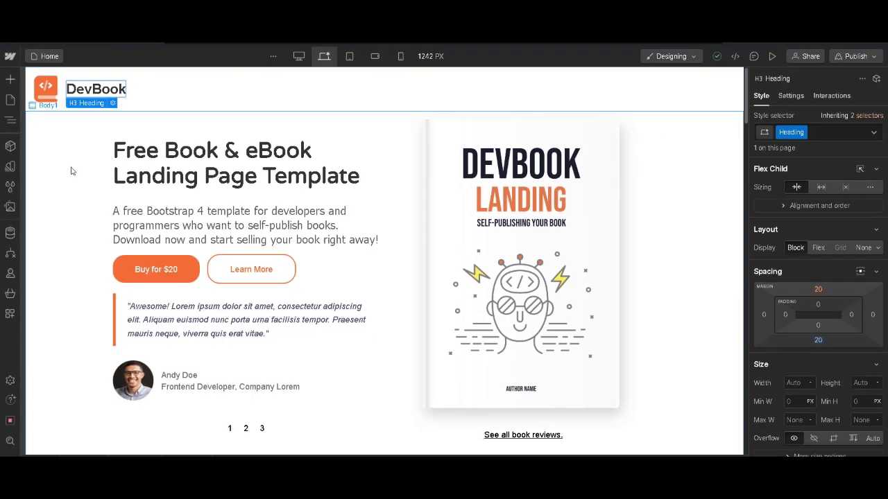
left_click(71, 171)
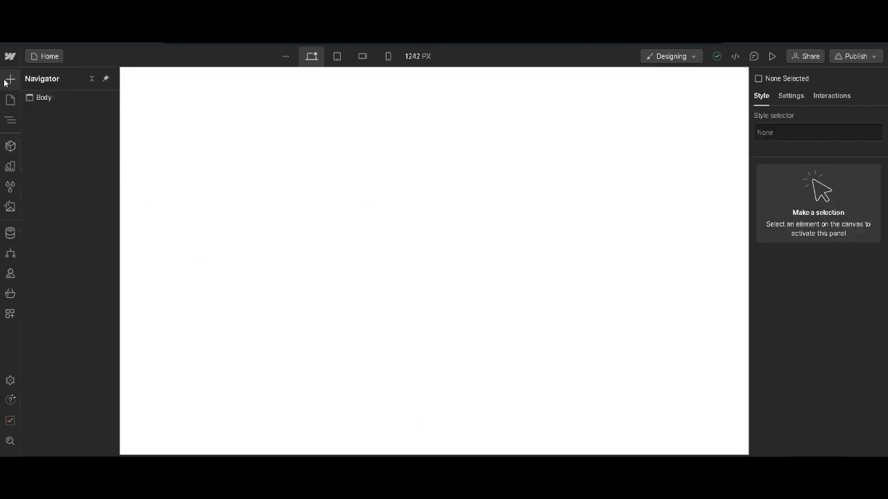
Add a Button to the blank page and centre it with Body's Flex Center alignment
left_click(7, 80)
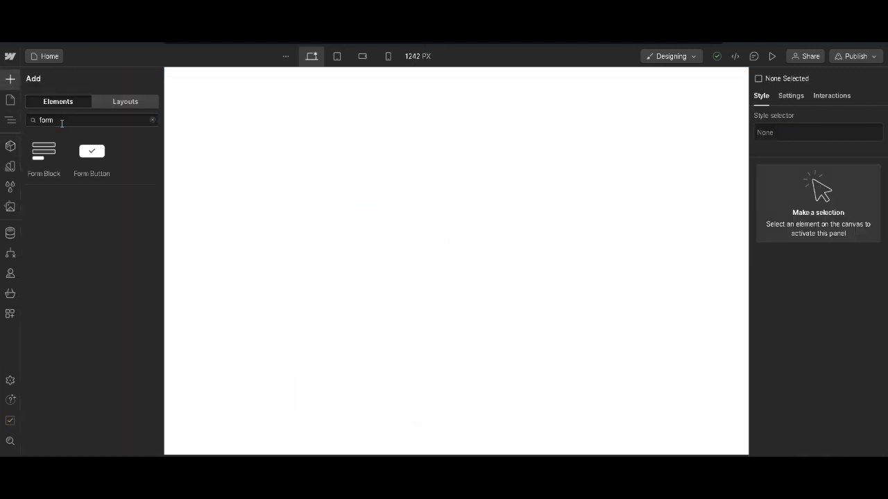
double_click(62, 121)
type("butto")
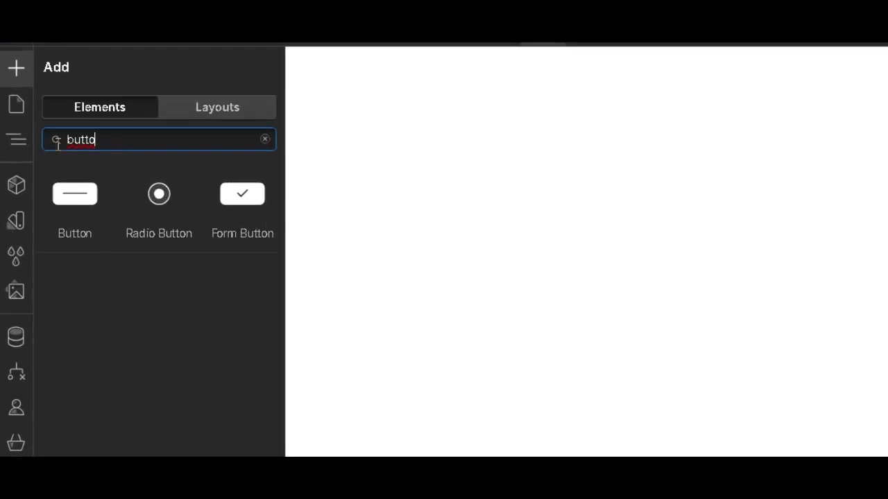
left_click_drag(60, 174, 361, 120)
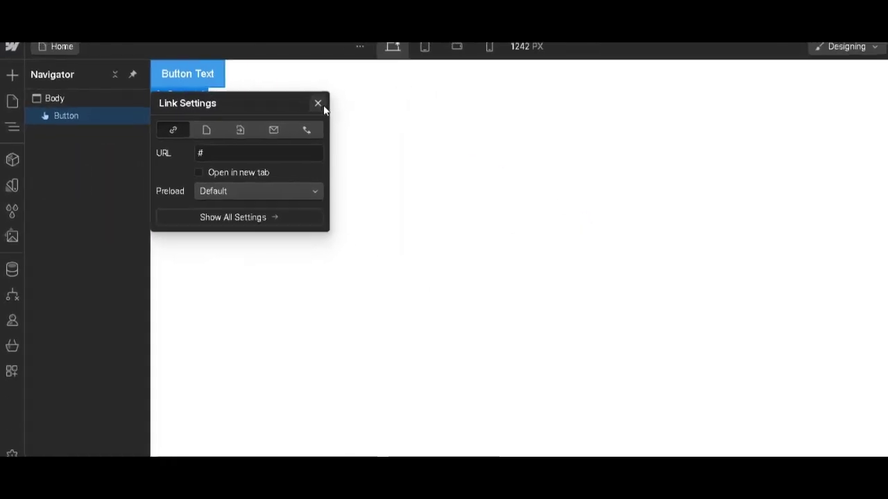
left_click(430, 106)
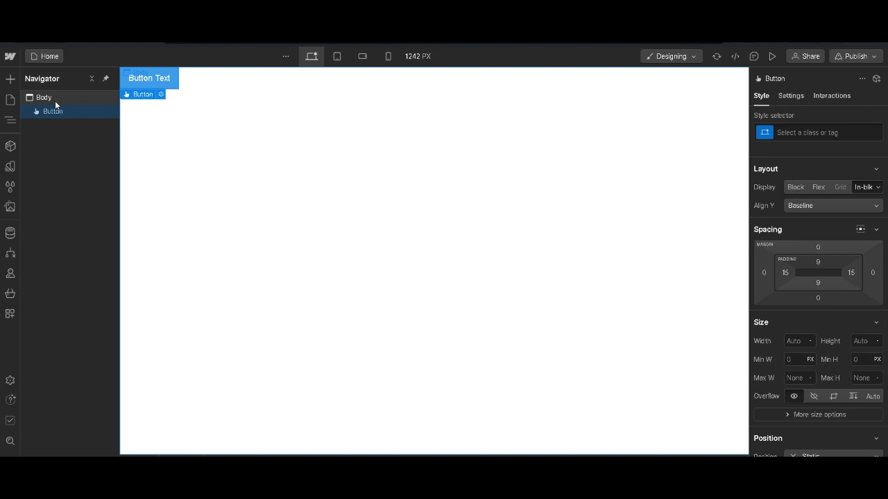
left_click(55, 100)
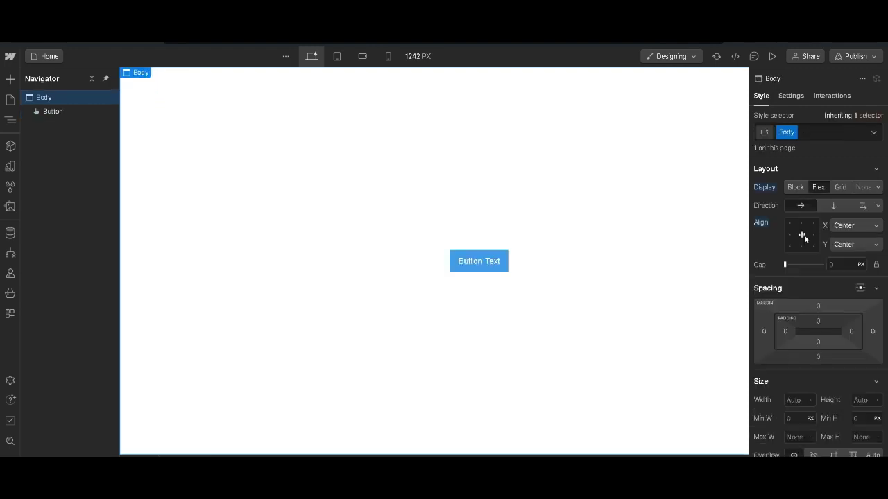
left_click(73, 109)
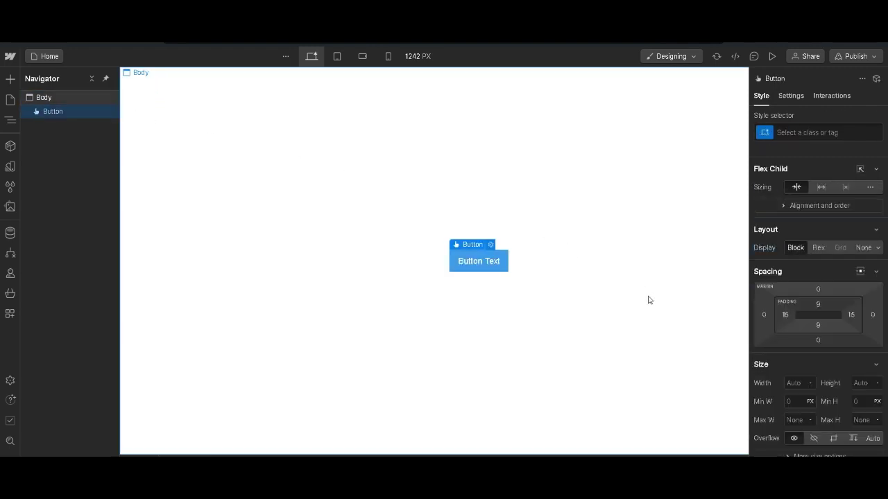
Round the button's corners to 20 px and give it 20 px left and right padding
scroll(817, 385, "down", 10)
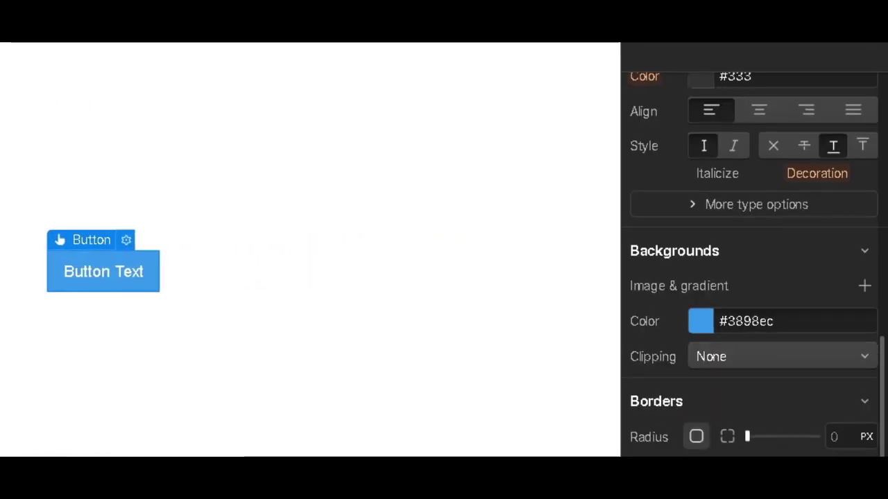
left_click_drag(747, 436, 817, 437)
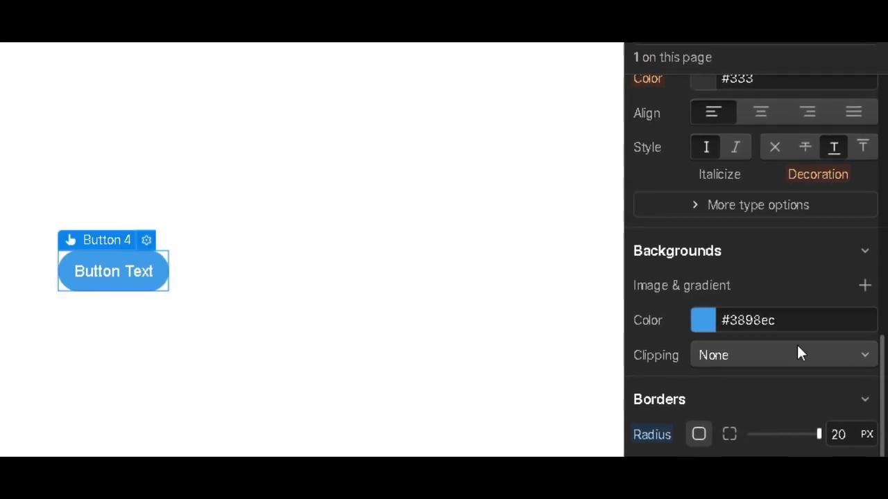
scroll(794, 278, "up", 5)
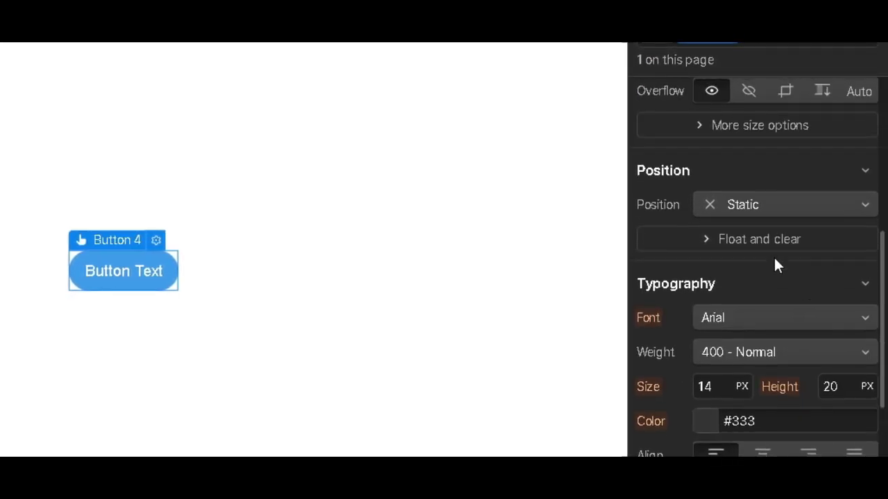
scroll(774, 255, "up", 5)
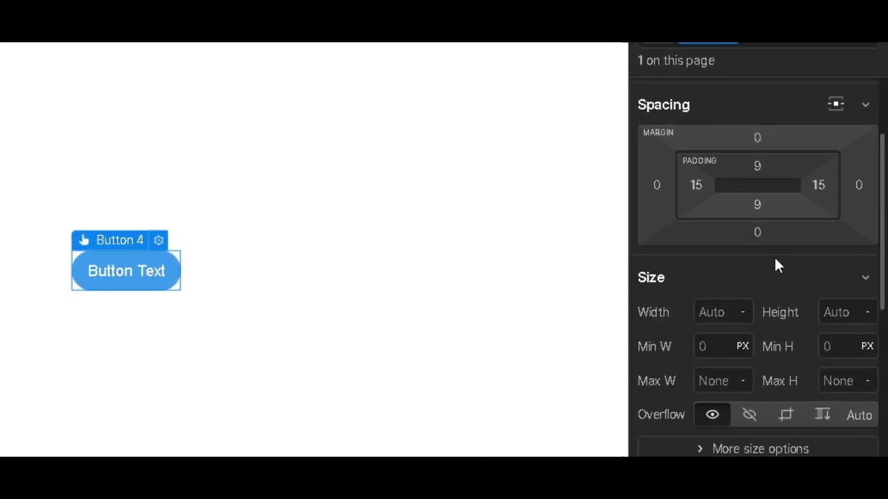
left_click(693, 187)
type("20")
key("Return")
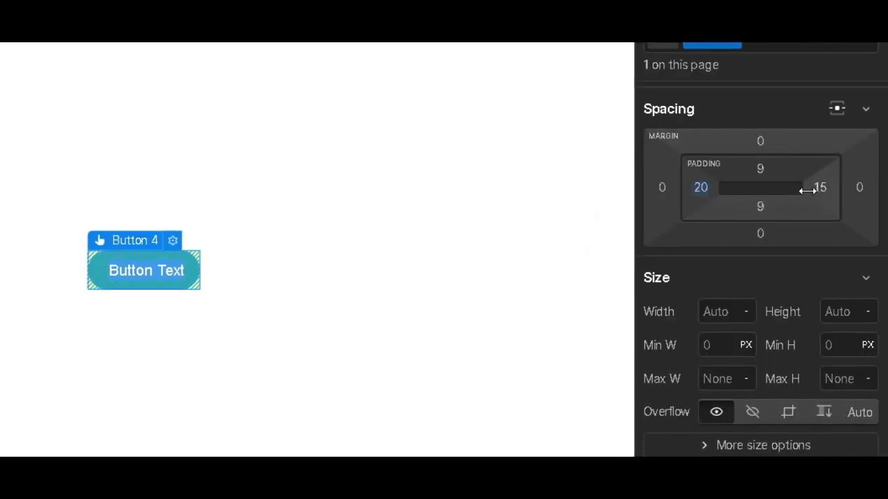
left_click(820, 188)
type("20")
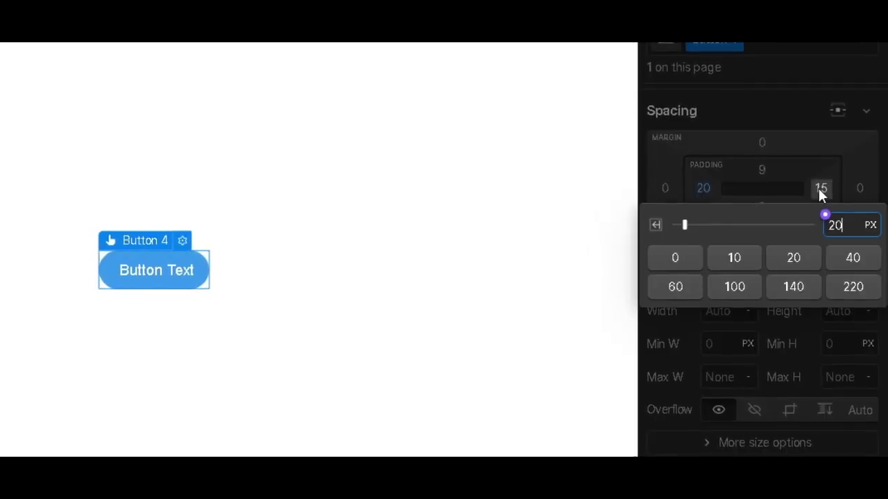
key("Return")
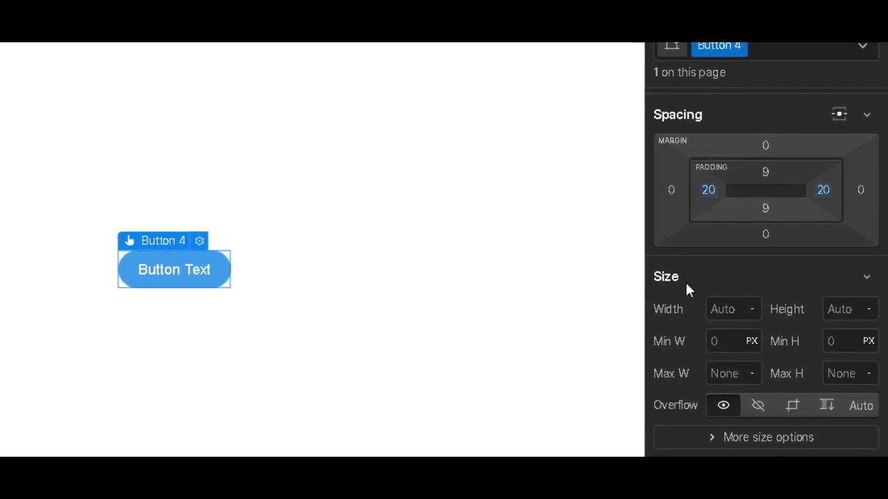
Fix the button's size at 150 px wide by 48 px tall
left_click(721, 308)
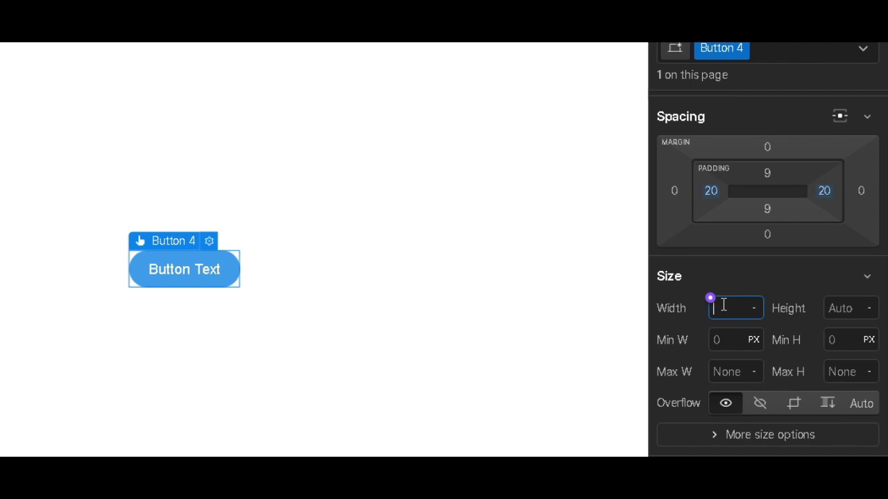
type("150")
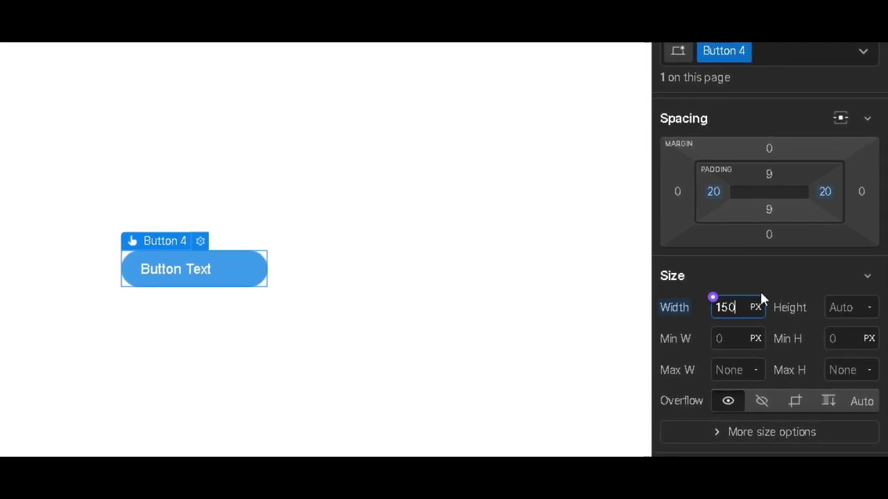
left_click(842, 308)
type("48")
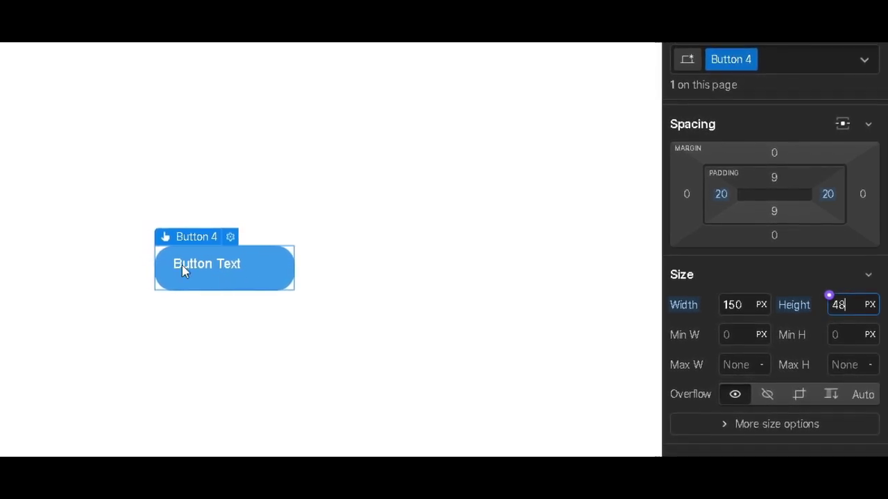
Set Button 4 to Flex display centred on both axes, and open the States list
scroll(776, 285, "up", 3)
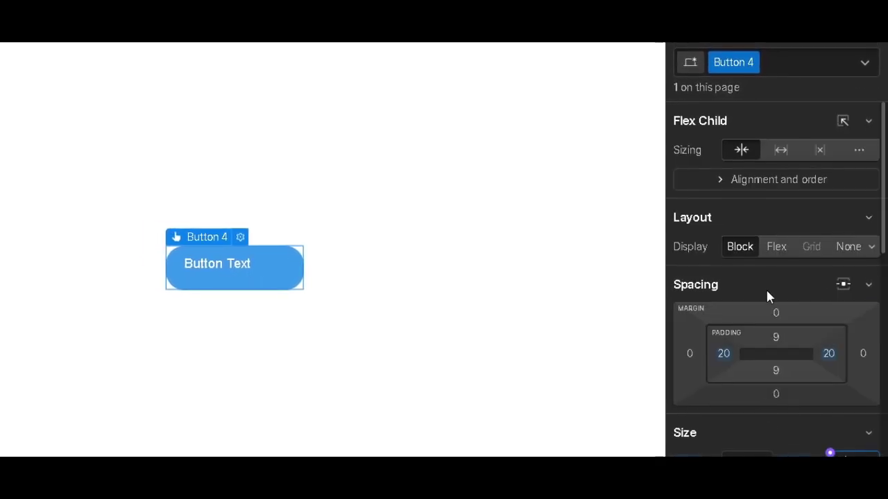
left_click(780, 251)
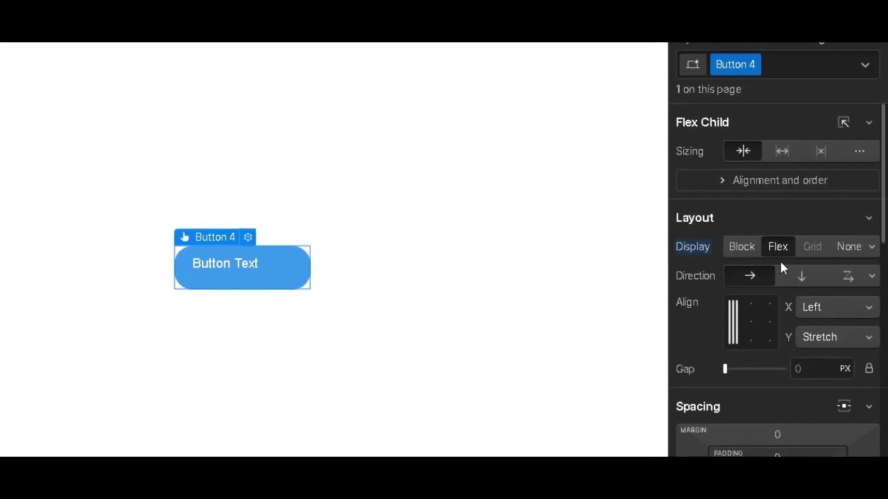
left_click(752, 320)
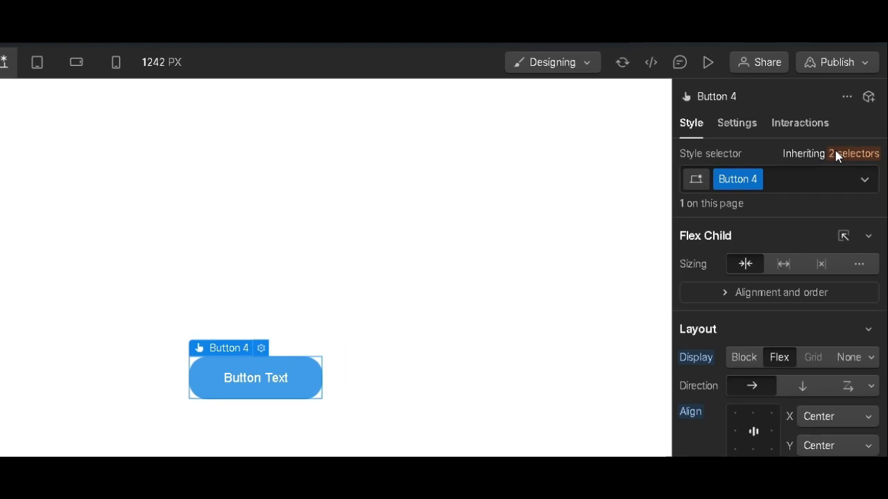
left_click(860, 181)
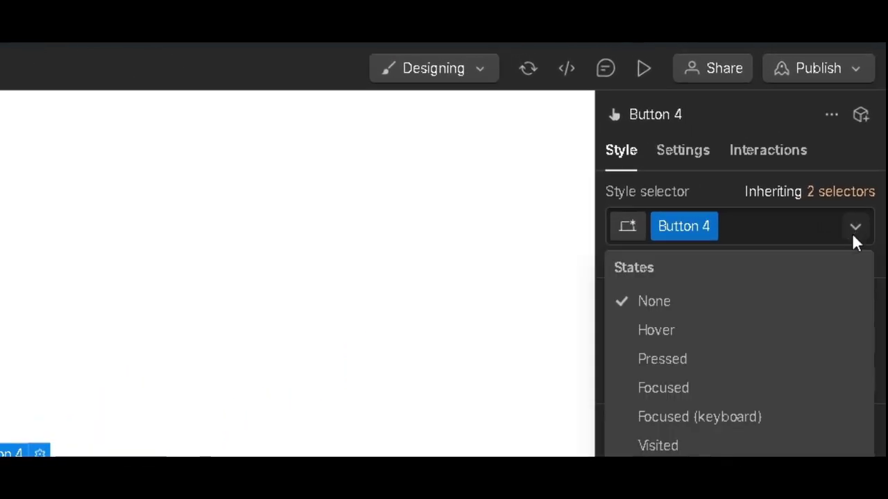
Choose the Hover state and set its width to 160 px and height to 50 px
left_click(744, 337)
scroll(739, 312, "down", 10)
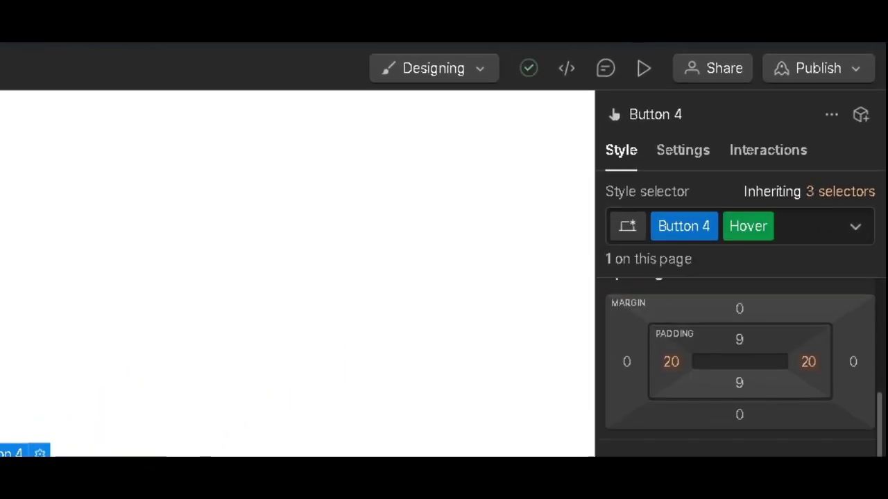
left_click(743, 448)
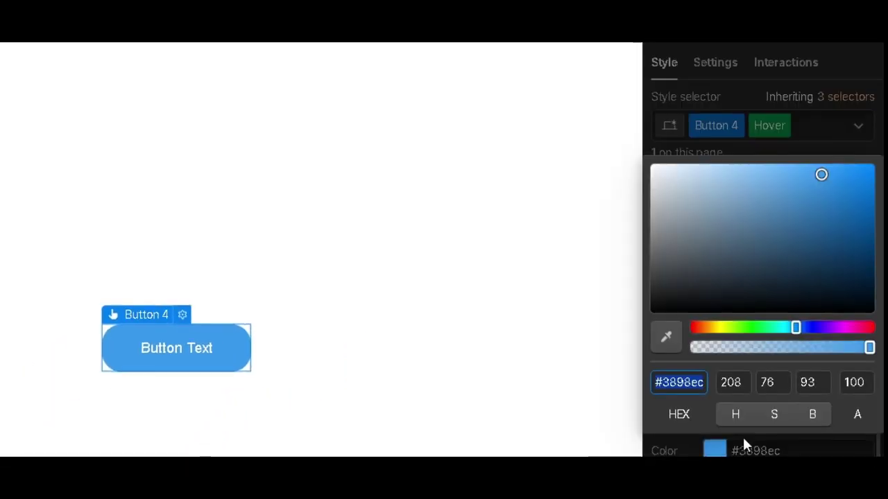
left_click(742, 444)
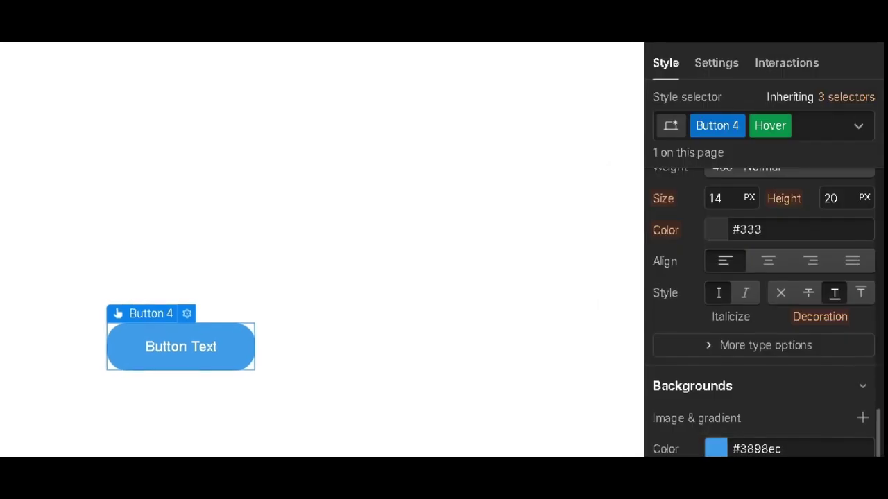
scroll(778, 383, "up", 5)
left_click(732, 263)
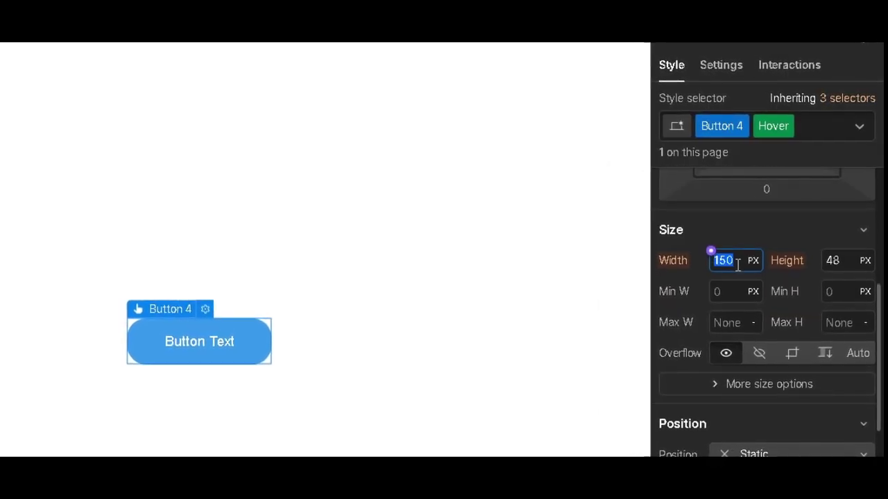
type("160")
double_click(834, 257)
key("BackSpace")
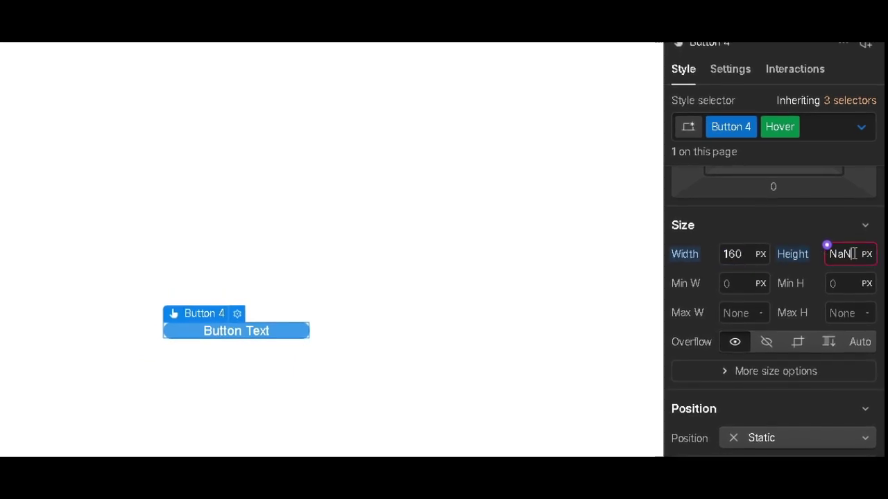
type("50")
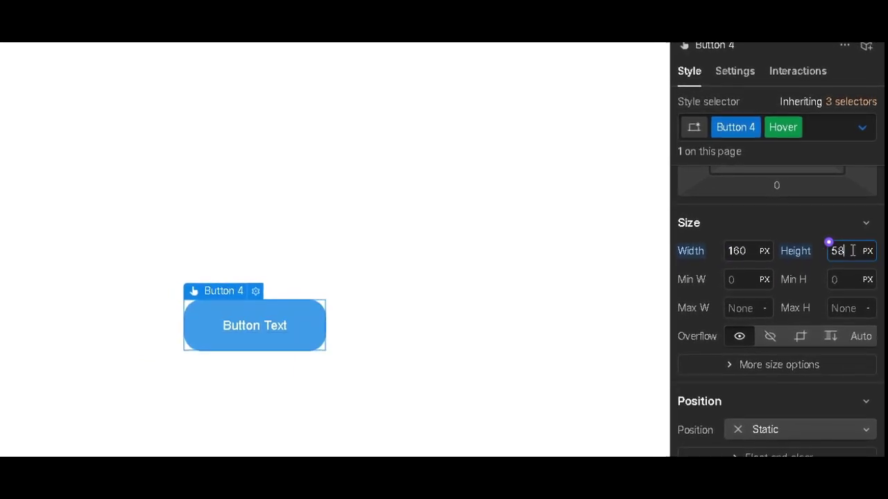
Darken the hover background to deep blue and return to the normal state
scroll(830, 424, "down", 5)
left_click(737, 365)
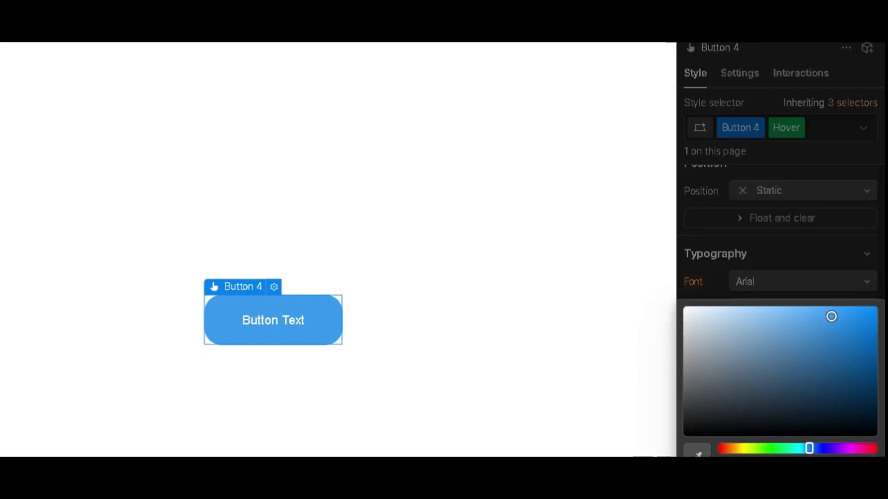
left_click_drag(848, 342, 877, 350)
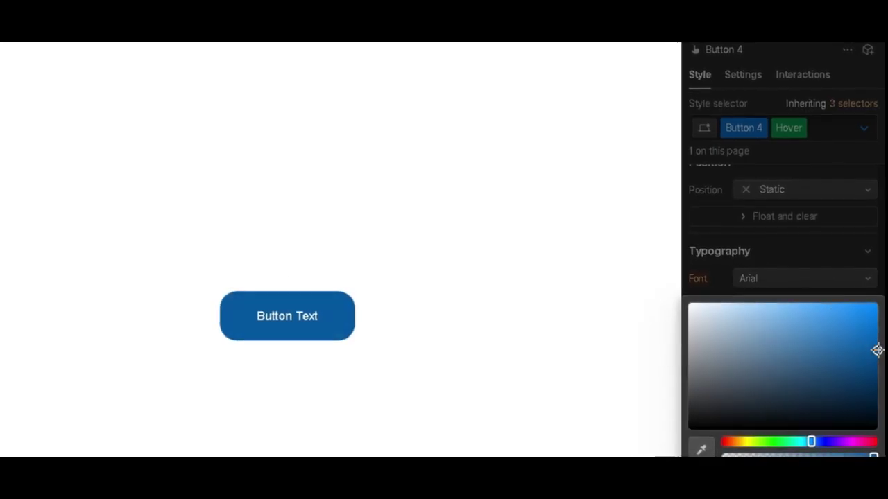
left_click(836, 236)
left_click(800, 132)
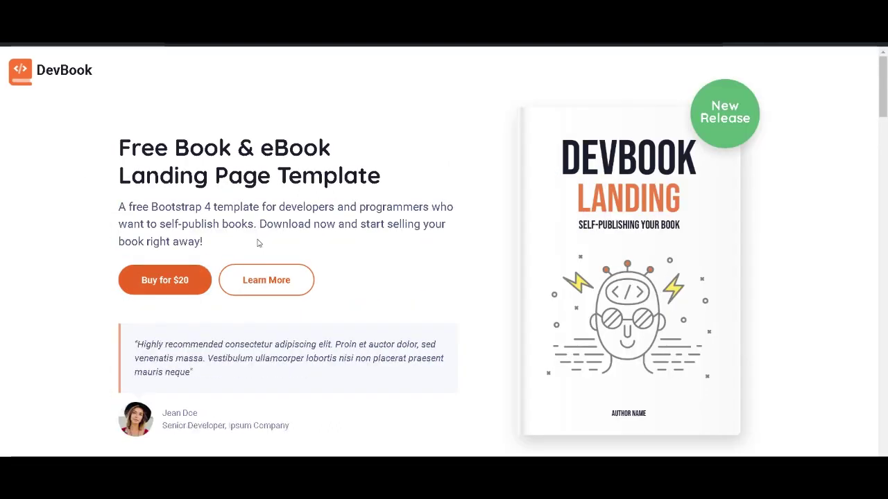
Cycle the live DevBook testimonial slider through its three reviews, then inspect its code
scroll(258, 242, "down", 3)
left_click(276, 354)
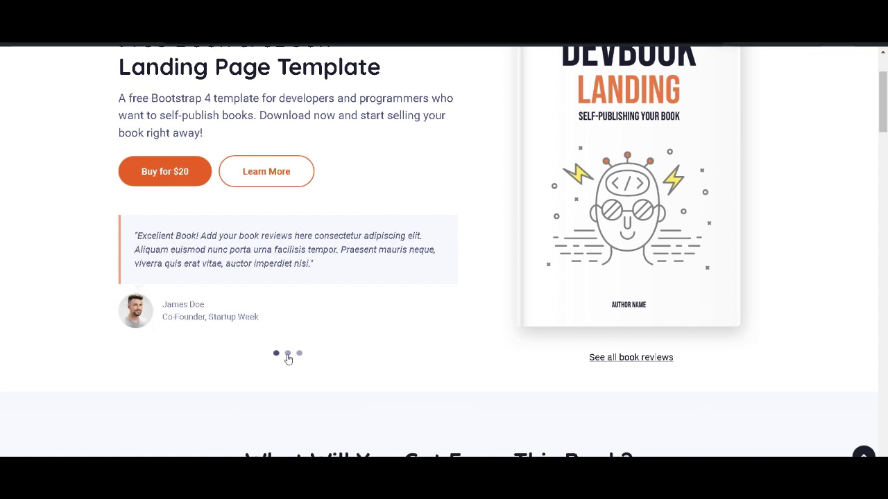
left_click(287, 356)
left_click(299, 355)
left_click(276, 355)
left_click(287, 355)
left_click(300, 355)
left_click(288, 356)
right_click(274, 234)
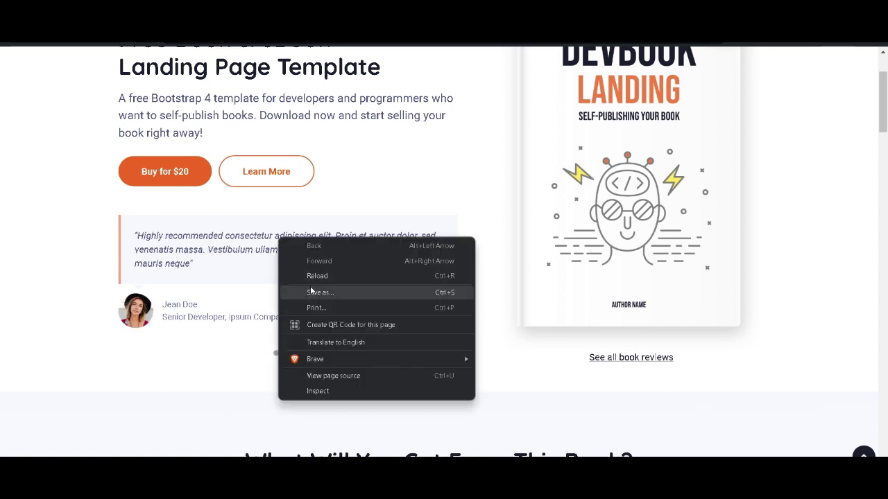
left_click(320, 390)
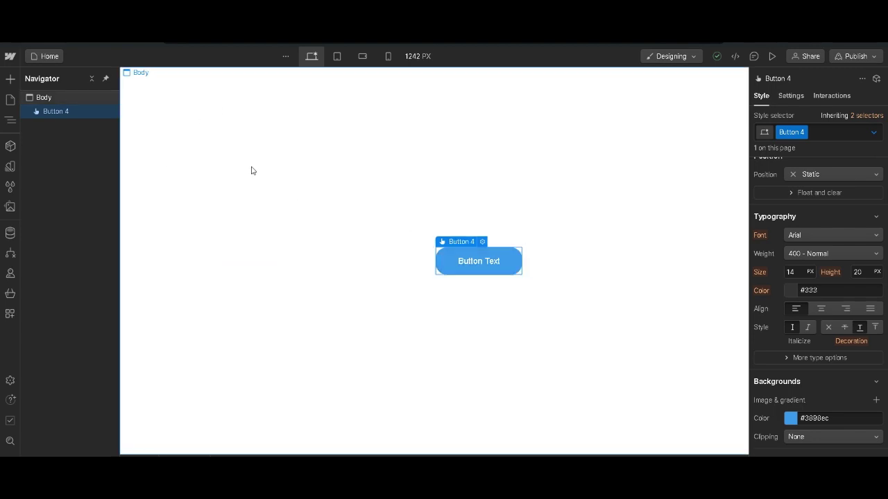
Delete Button 4 and drop a new Slider across the top of the page
key("Delete")
left_click(10, 80)
double_click(74, 118)
type("slider")
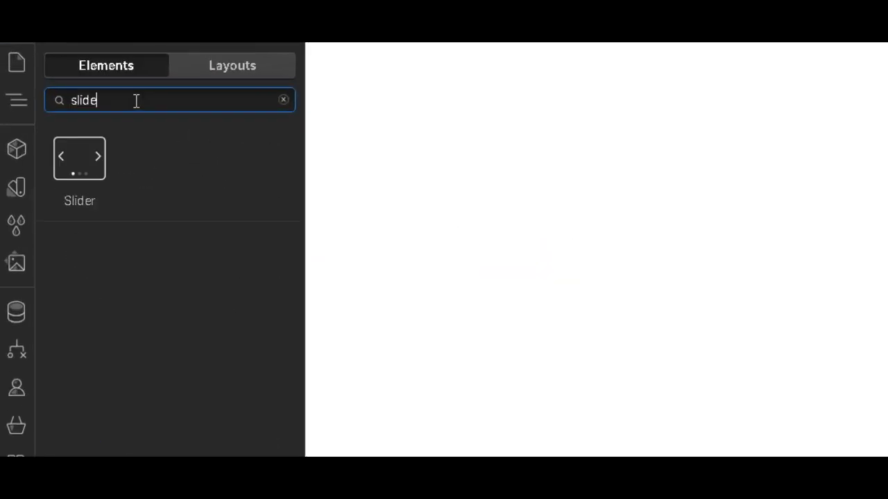
left_click_drag(69, 164, 694, 194)
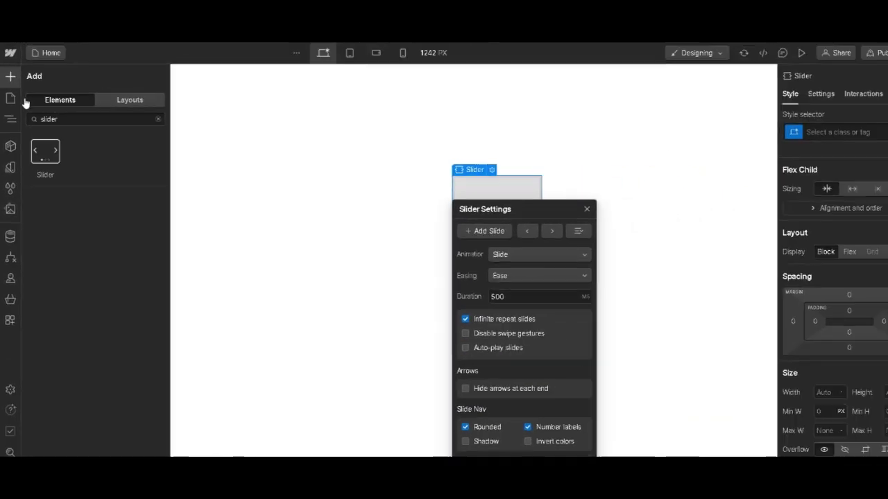
left_click(14, 109)
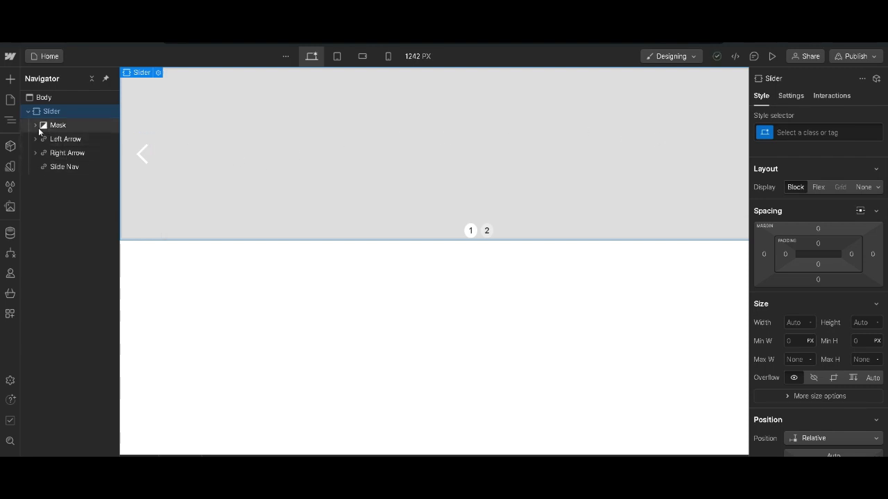
Set the slider's background colour to white (#ffffff)
scroll(814, 354, "down", 5)
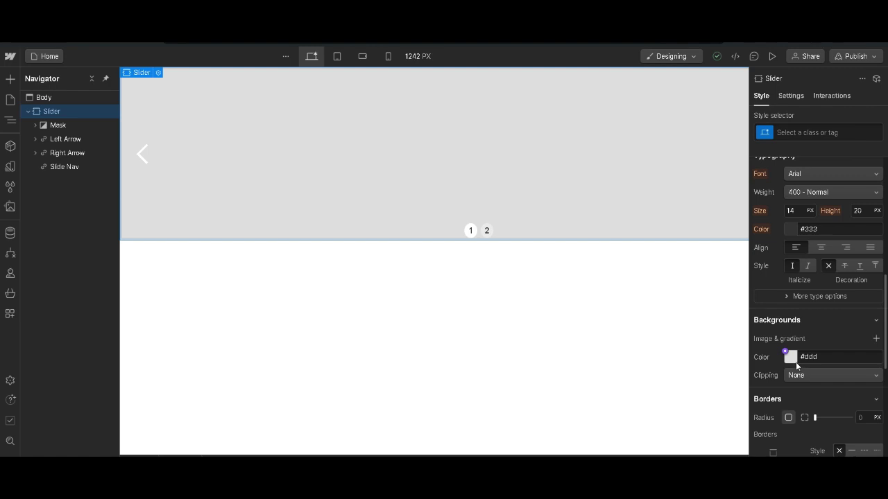
left_click(791, 357)
left_click_drag(789, 232, 732, 137)
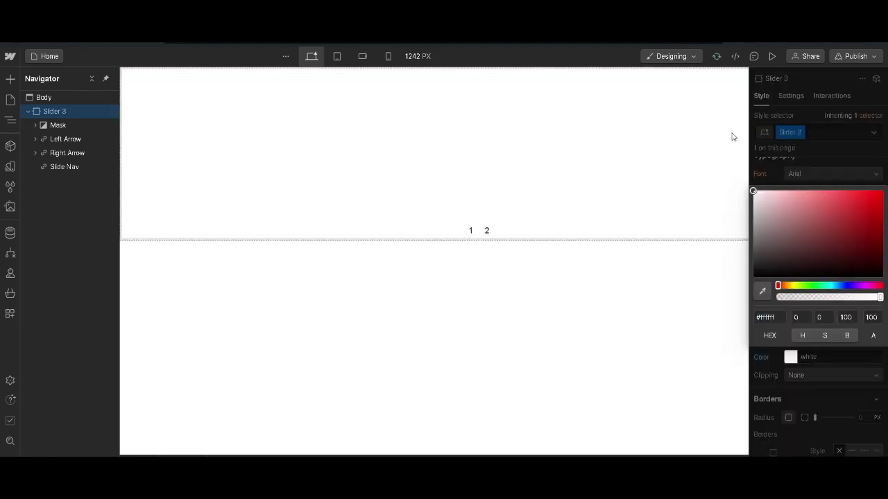
Set Left Arrow and Right Arrow to Display None, then select Slide Nav and the body
left_click(72, 141)
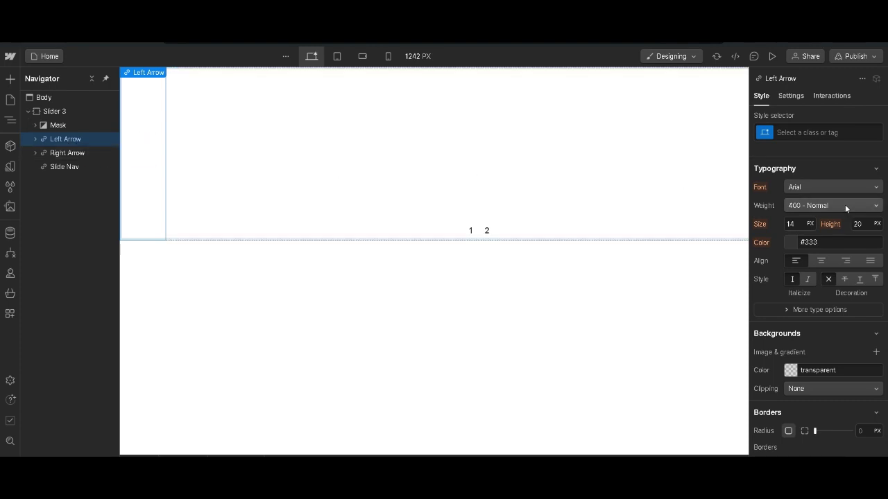
scroll(825, 204, "up", 5)
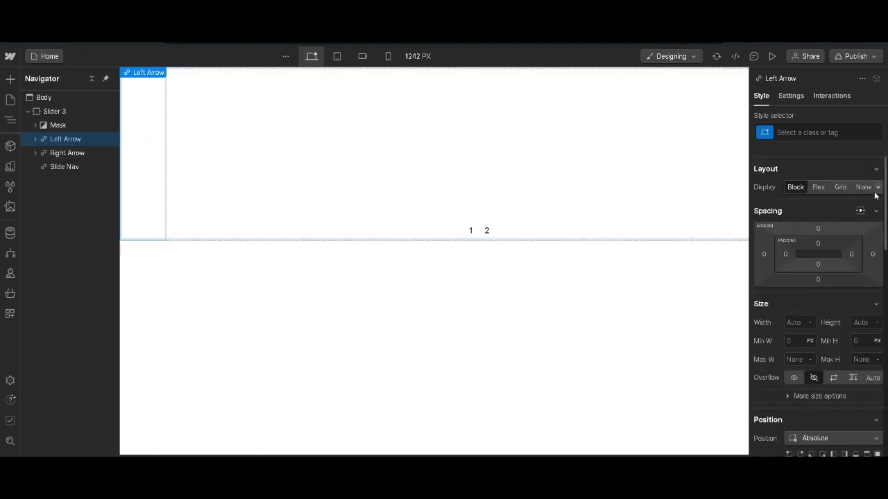
left_click(865, 188)
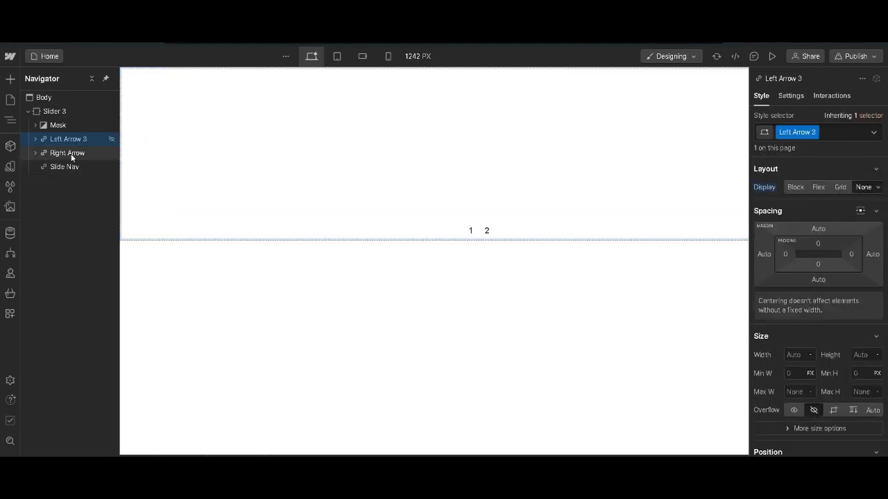
left_click(73, 154)
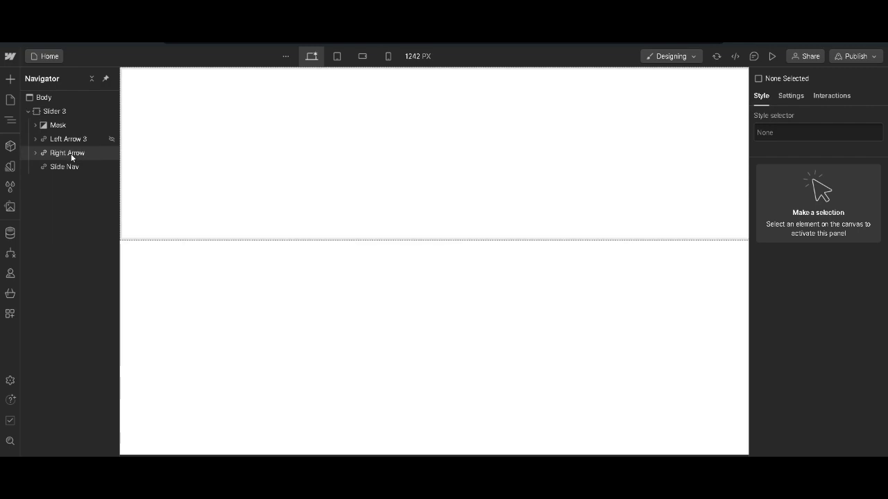
left_click(72, 154)
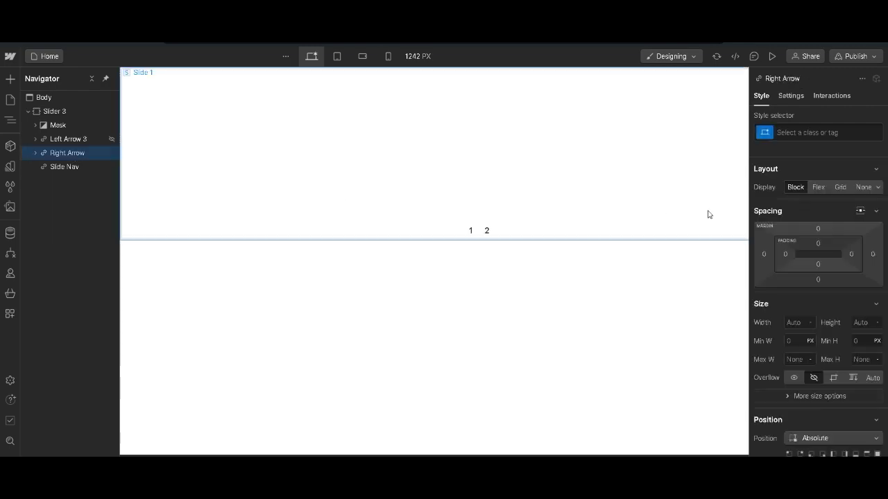
left_click(865, 189)
left_click(471, 236)
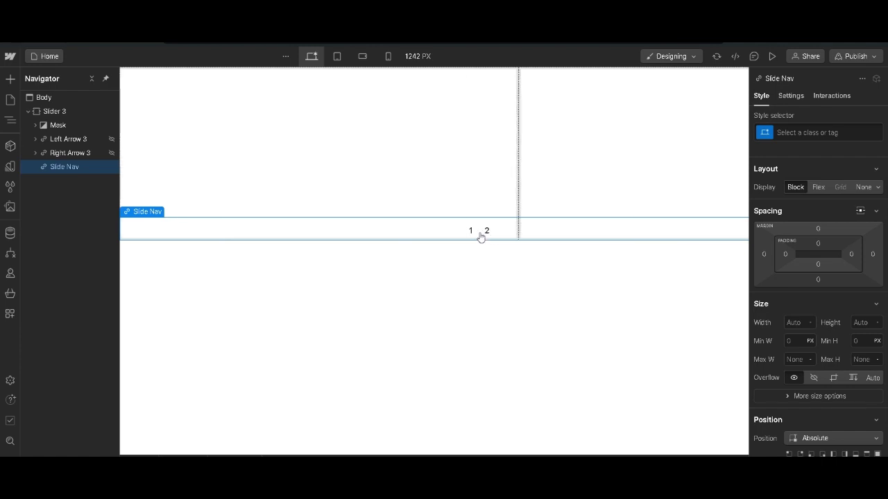
left_click(327, 156)
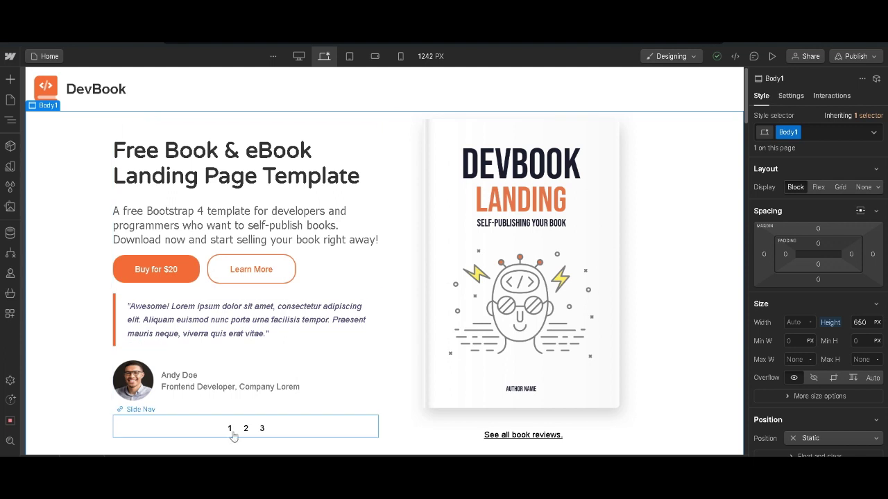
Advance the template's testimonial slider two quotes and scroll to the features grid
left_click(244, 434)
left_click(246, 430)
left_click(261, 429)
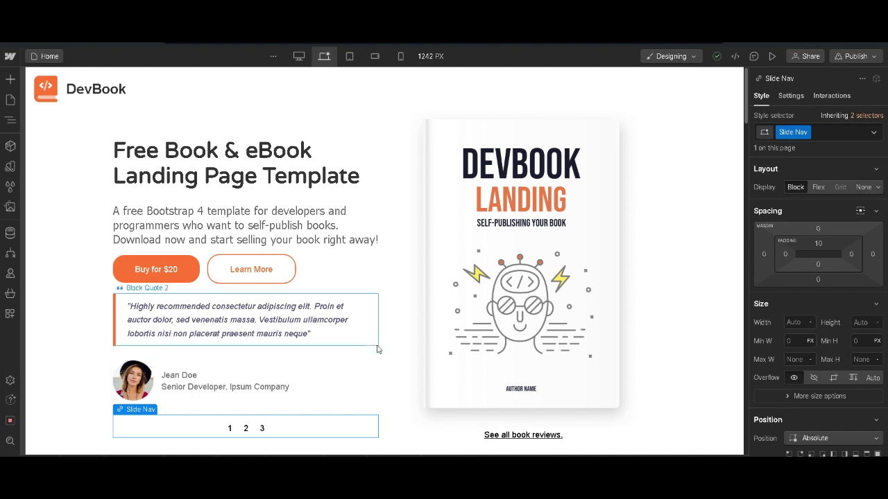
scroll(370, 338, "down", 6)
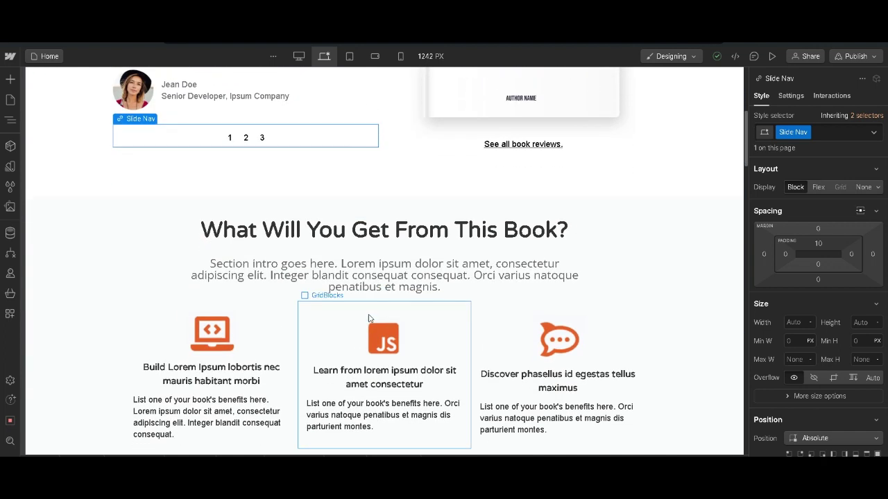
scroll(369, 314, "up", 1)
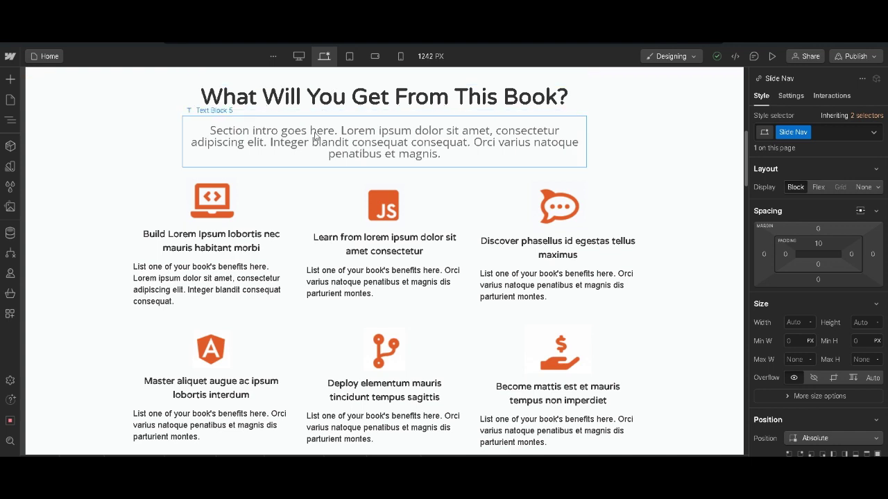
scroll(354, 174, "down", 1)
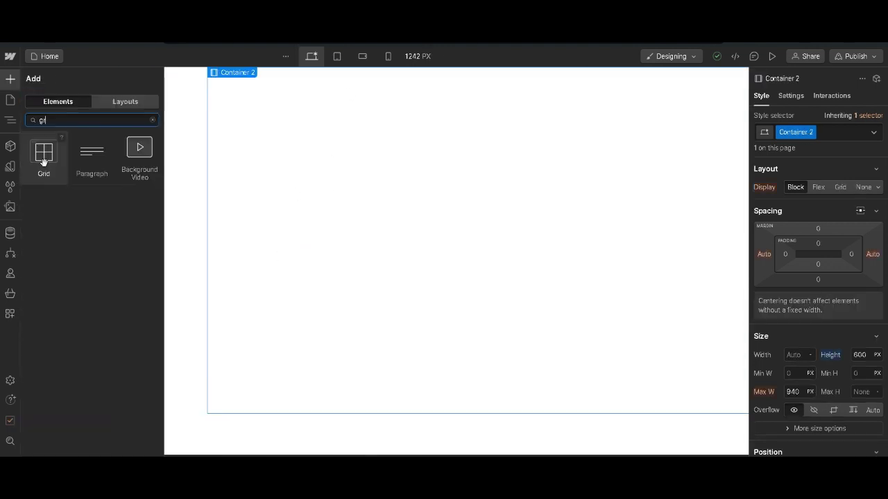
Place a Grid inside Container 2 and briefly open its layout editor
left_click_drag(43, 161, 344, 124)
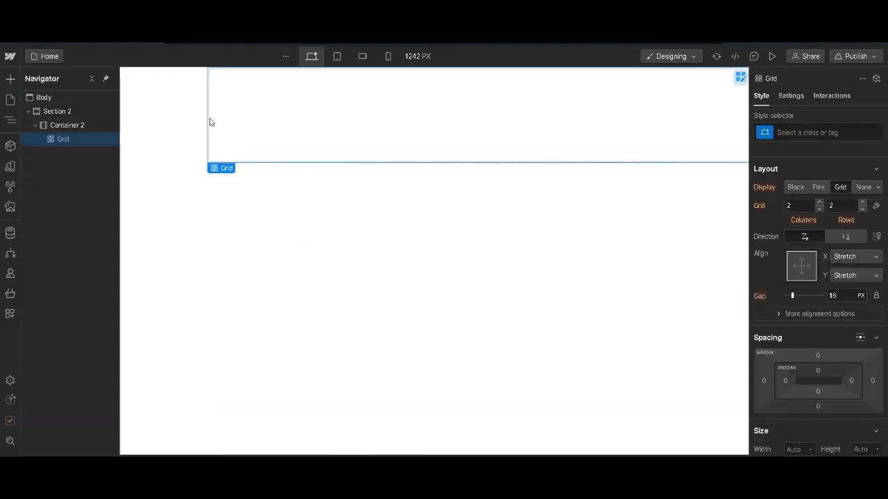
left_click(740, 76)
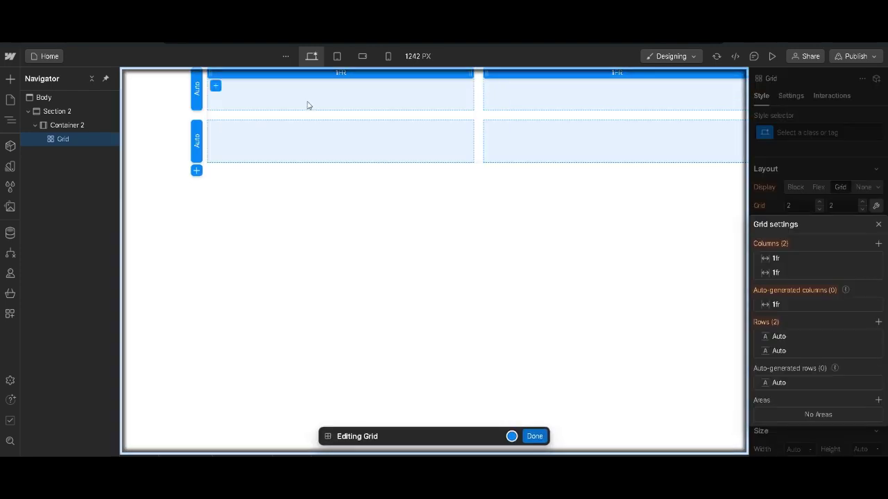
left_click(535, 436)
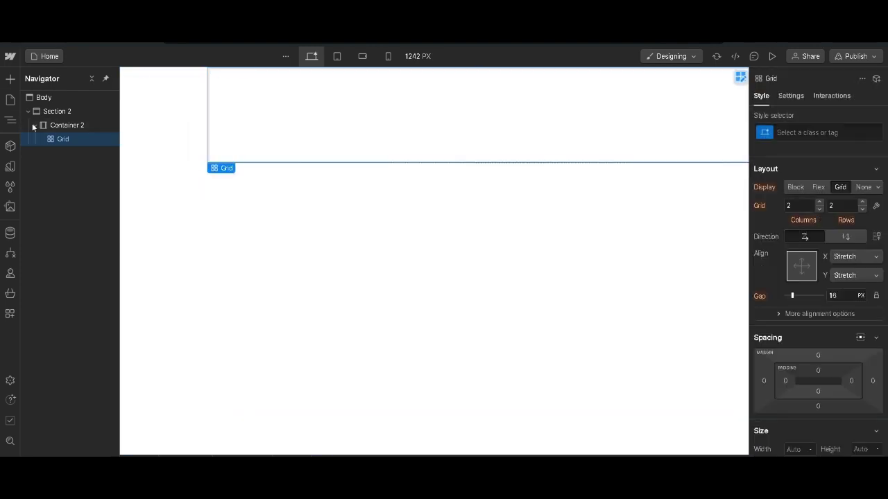
Add a Text Block, a Heading and a Div Block into the grid
left_click(11, 79)
type("t")
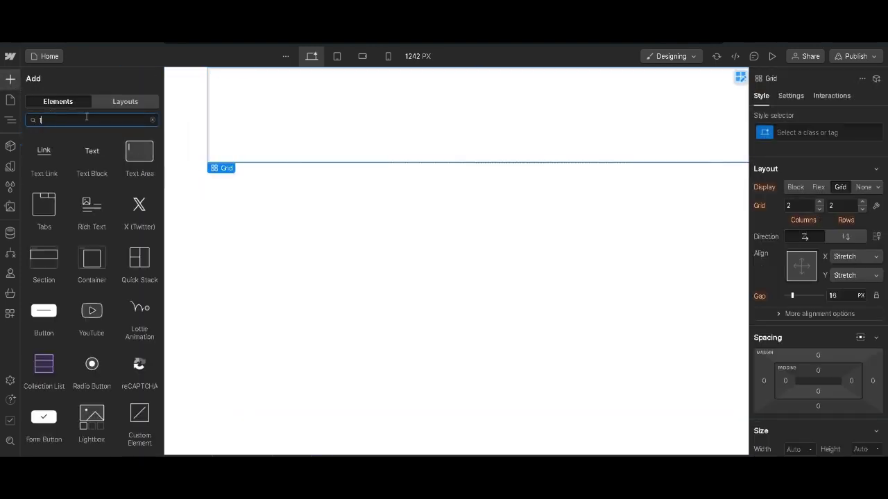
type("ext")
left_click_drag(91, 158, 42, 138)
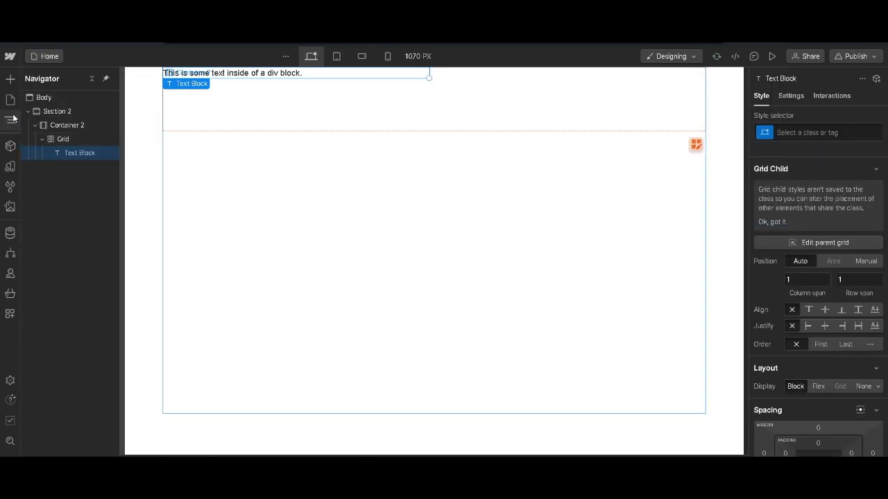
type("a")
type("e")
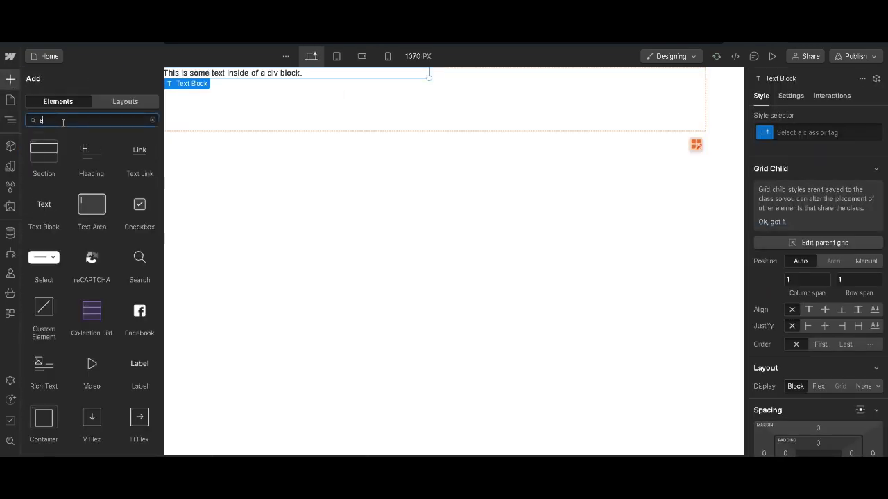
key("BackSpace")
type("head")
left_click_drag(40, 147, 69, 154)
key("z")
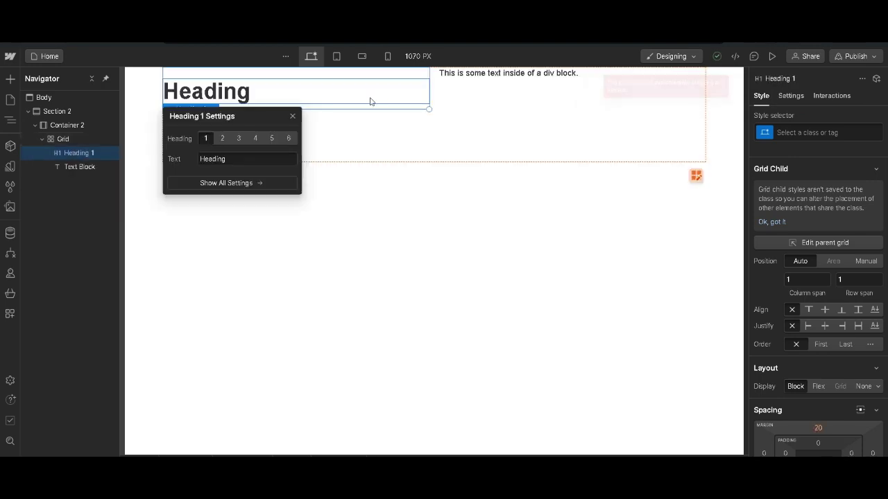
left_click(9, 77)
type("div")
left_click_drag(47, 149, 89, 174)
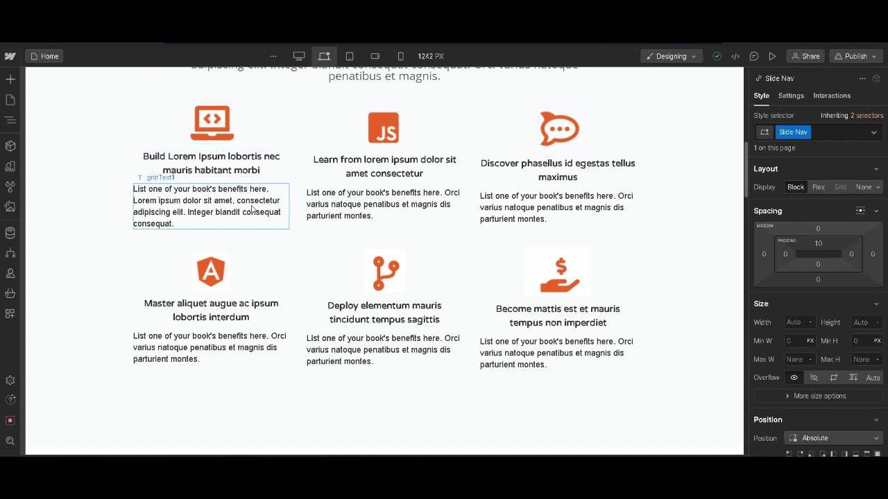
scroll(297, 206, "down", 5)
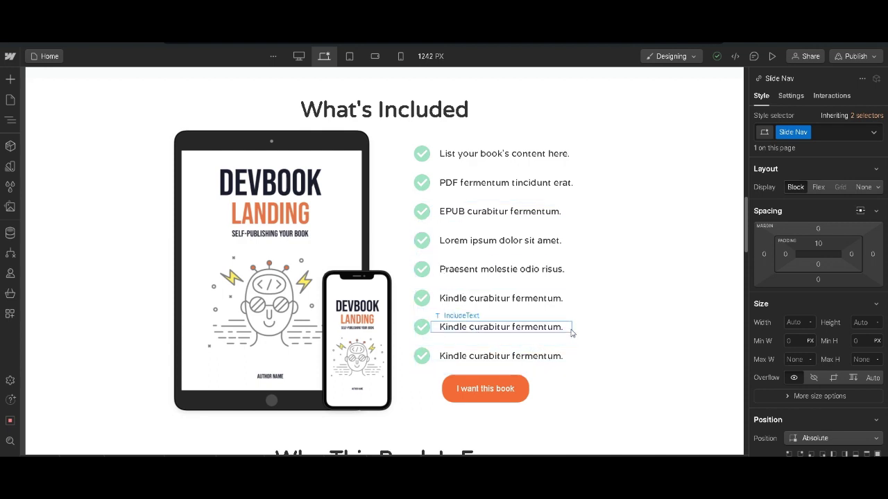
Inspect the template's 'I want this book' button, then the Get A Free Preview form's text field and text block
left_click(475, 399)
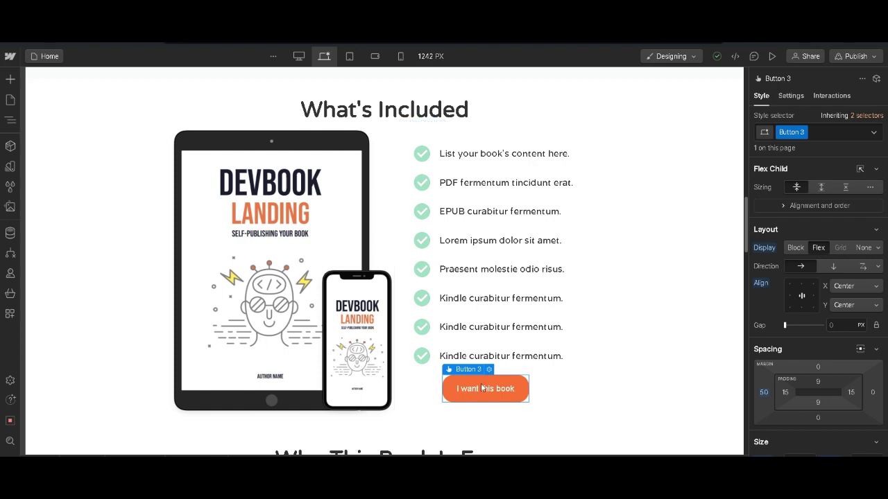
scroll(575, 350, "down", 5)
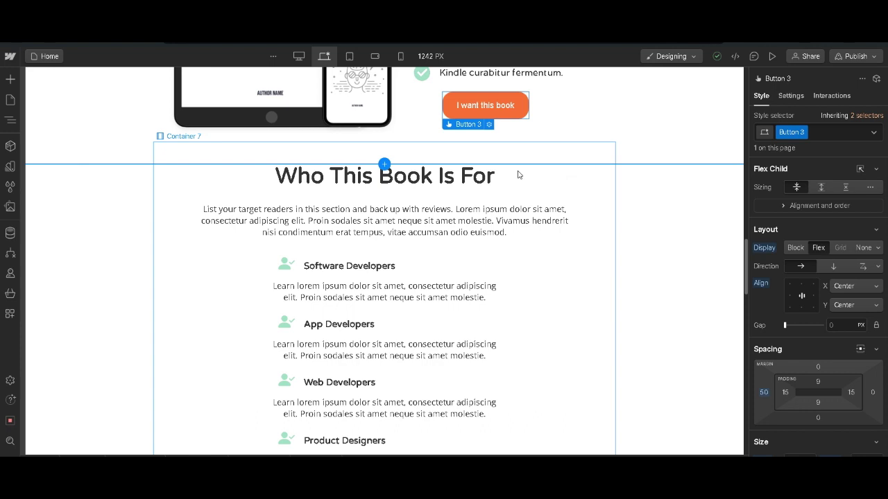
scroll(519, 174, "down", 3)
scroll(519, 174, "up", 8)
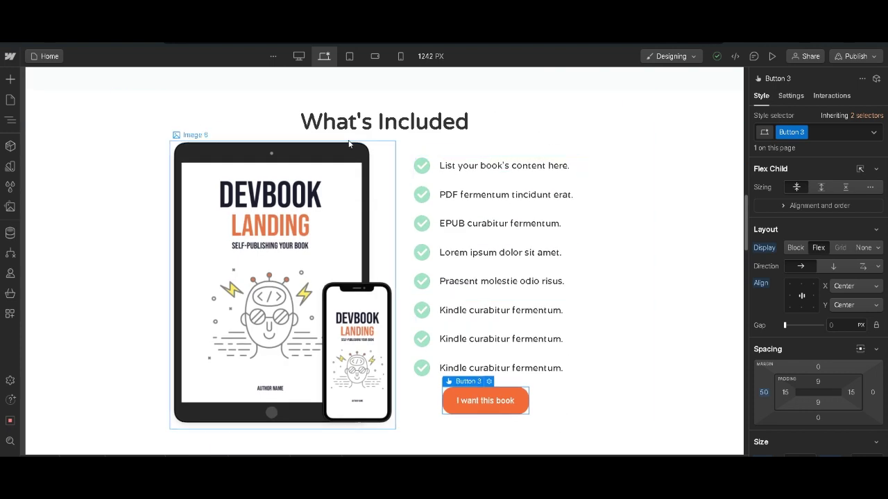
scroll(361, 159, "down", 10)
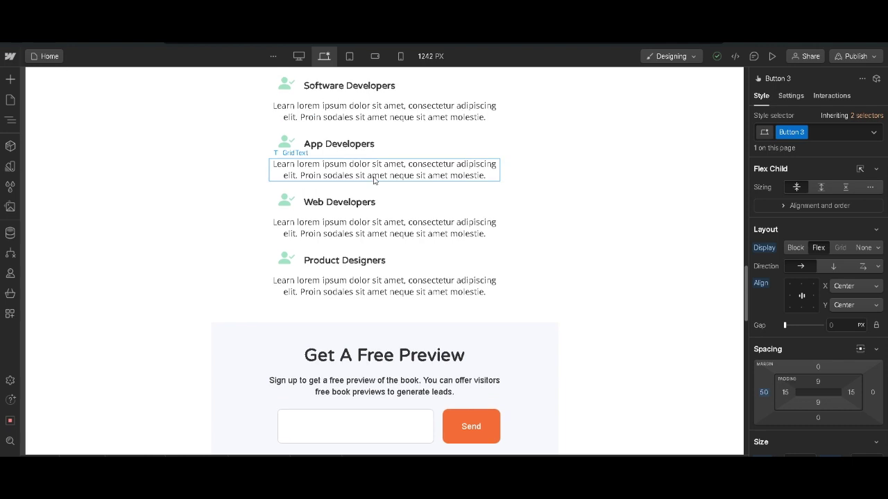
scroll(373, 180, "up", 1)
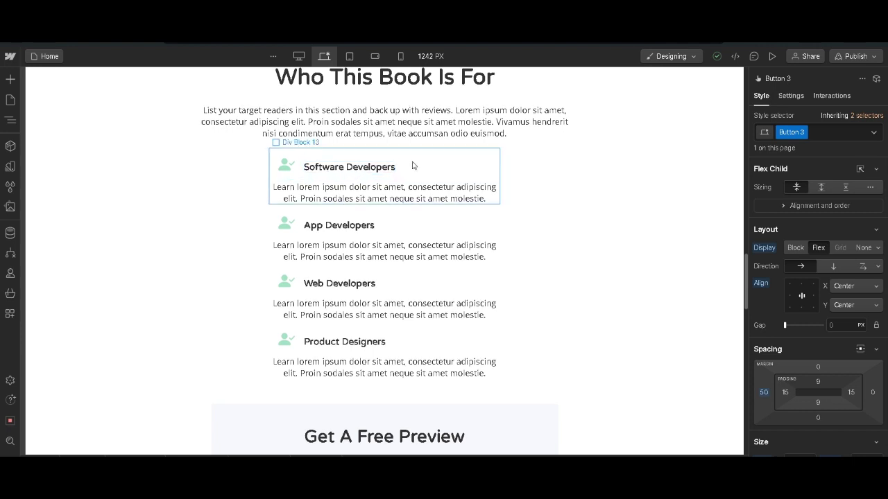
scroll(388, 201, "down", 1)
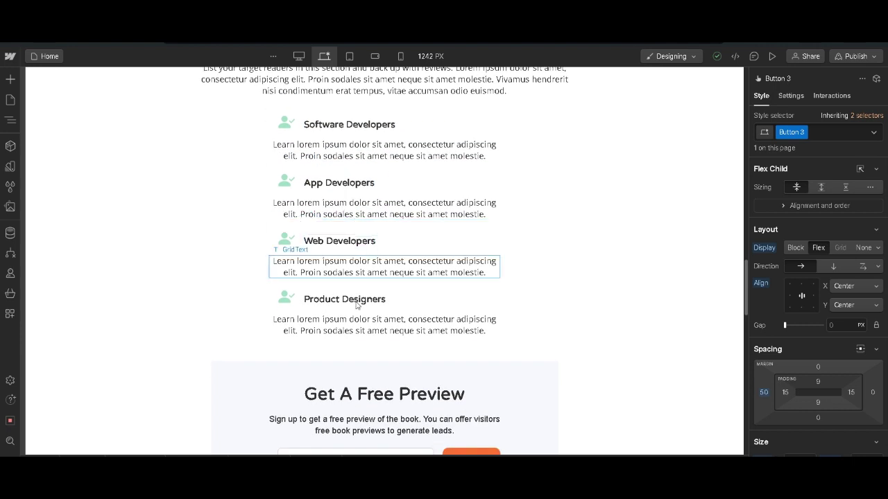
scroll(482, 151, "up", 4)
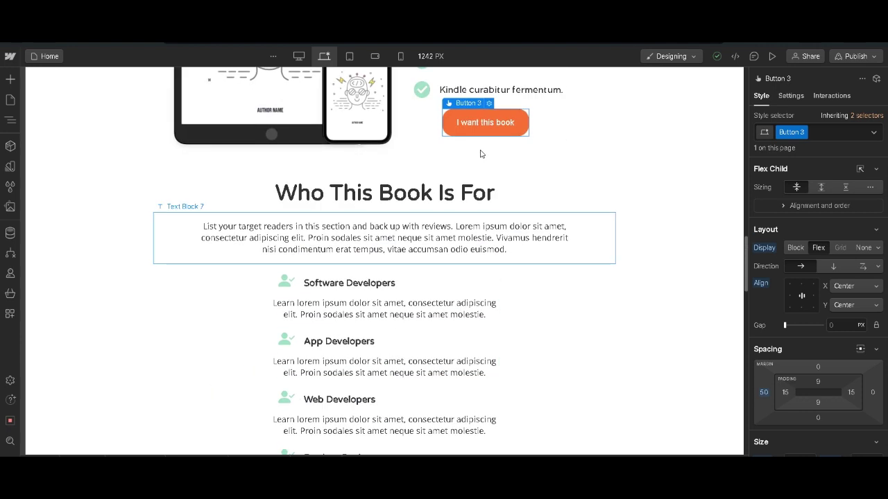
scroll(496, 187, "down", 10)
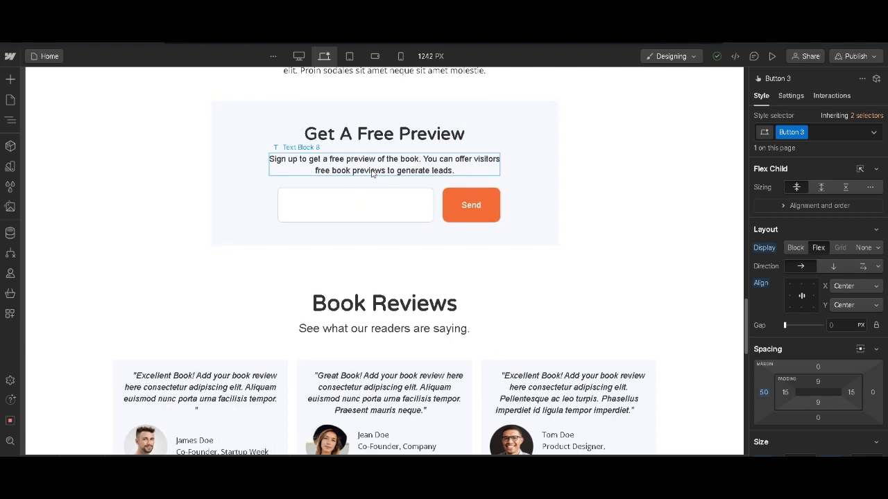
left_click(345, 206)
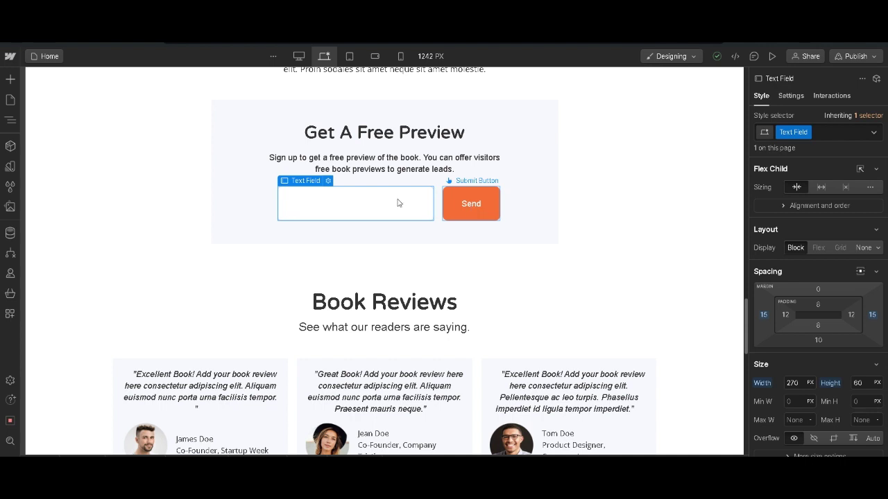
left_click(381, 168)
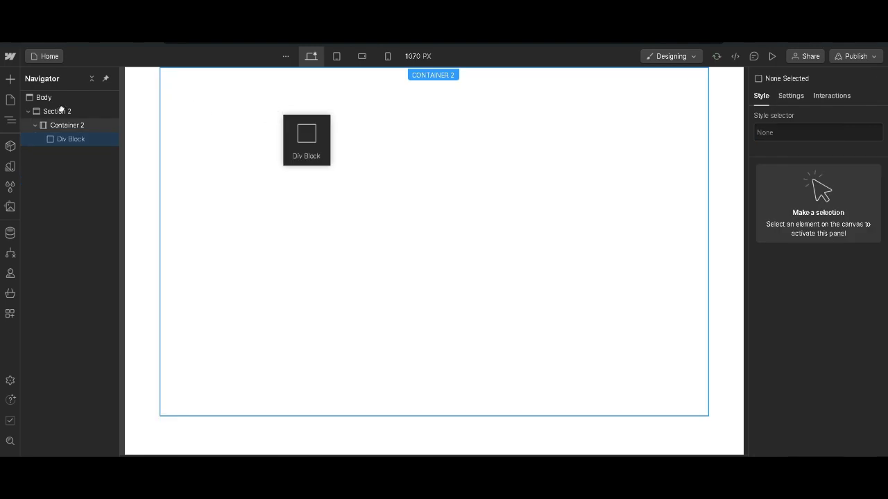
Place a Heading inside the empty Div Block
left_click(69, 139)
left_click(10, 79)
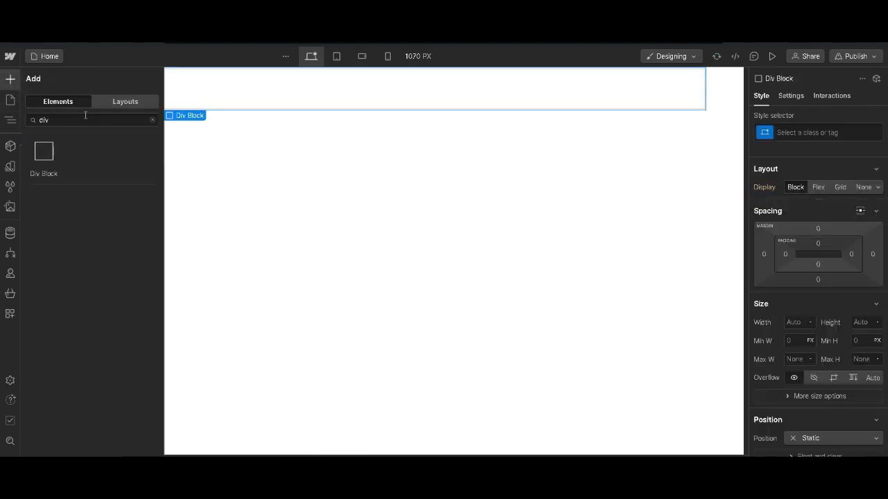
double_click(82, 117)
type("head")
left_click_drag(50, 155, 250, 93)
Add a Form Block below the heading and delete its Name field label
key("a")
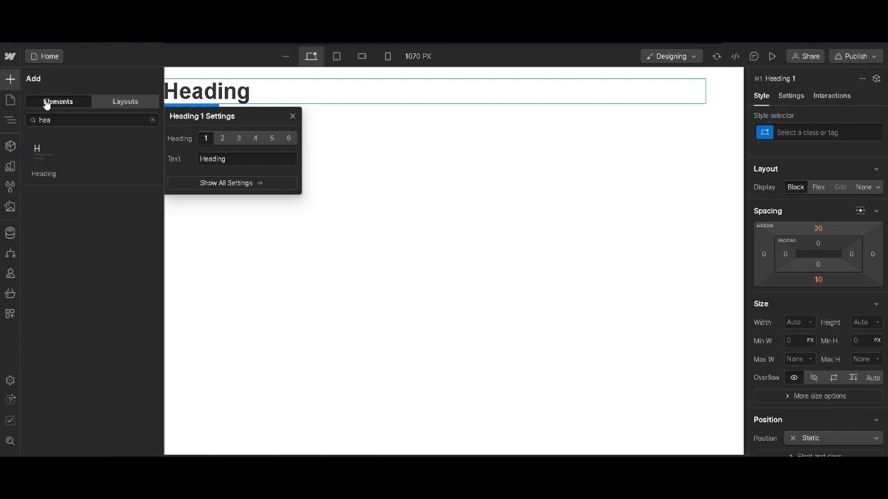
double_click(60, 119)
type("form")
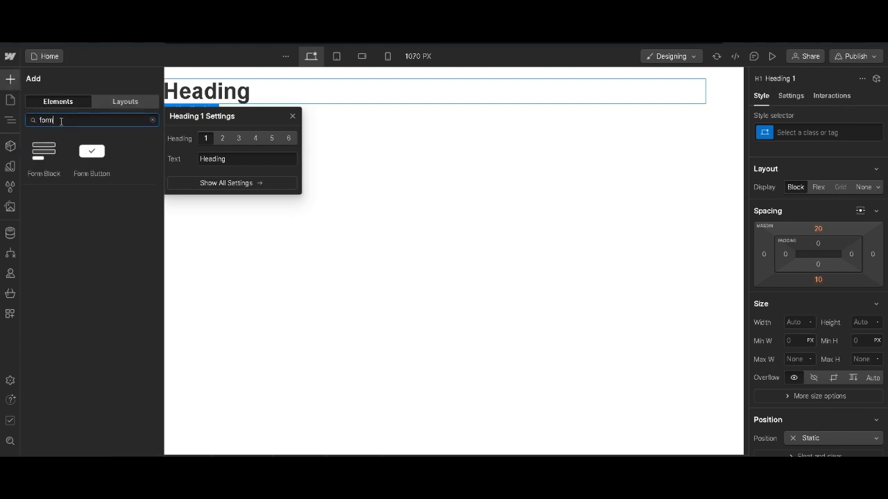
left_click_drag(40, 152, 94, 160)
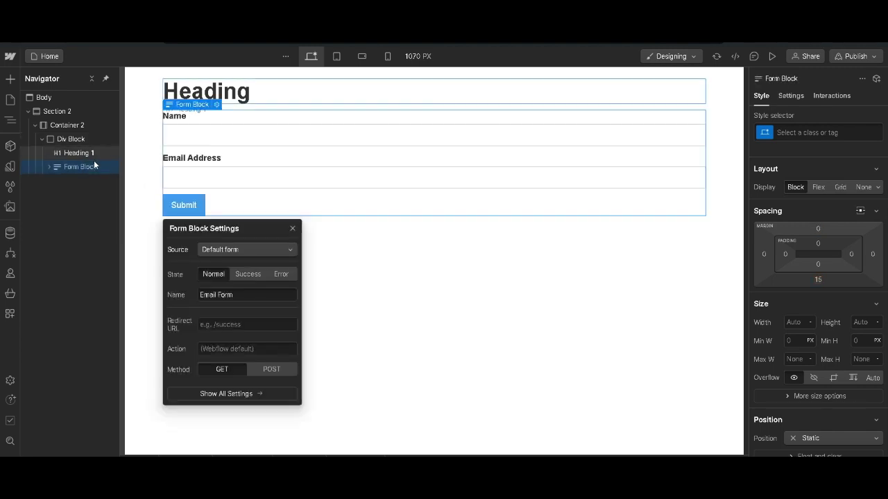
left_click(244, 125)
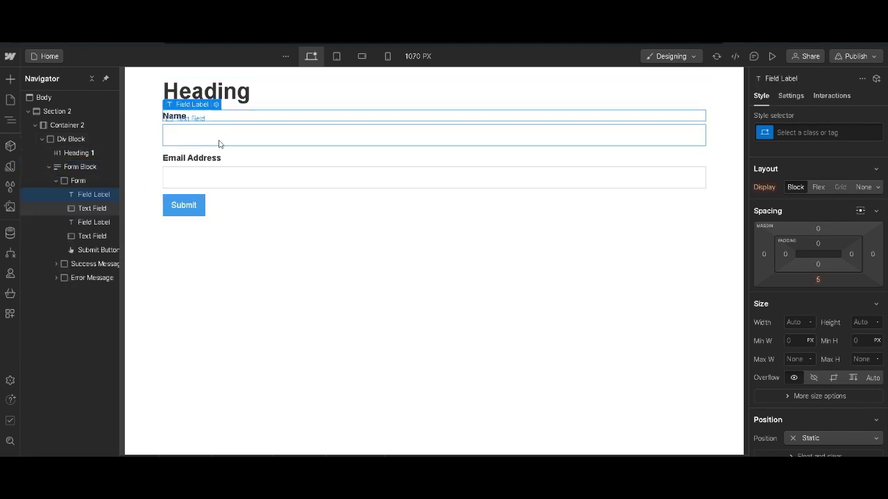
key("Delete")
key("Delete")
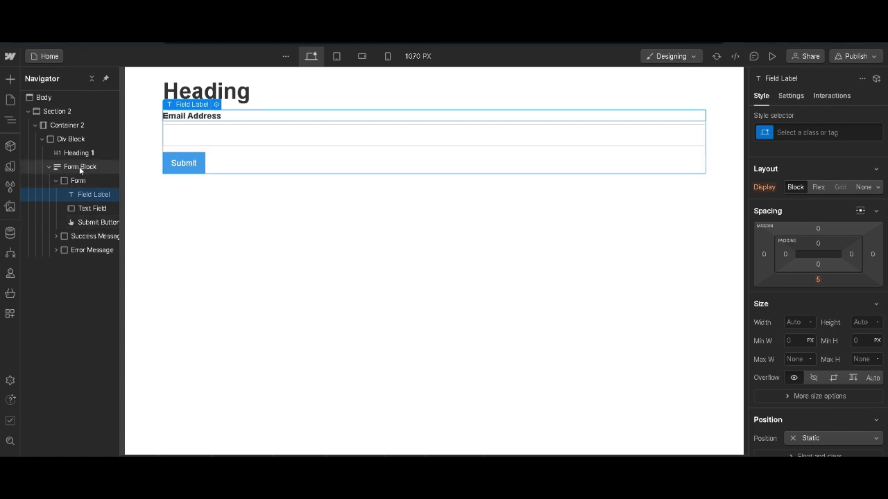
Set the Div Block to Display Flex, vertical direction, with contents centred
left_click(76, 142)
left_click(817, 188)
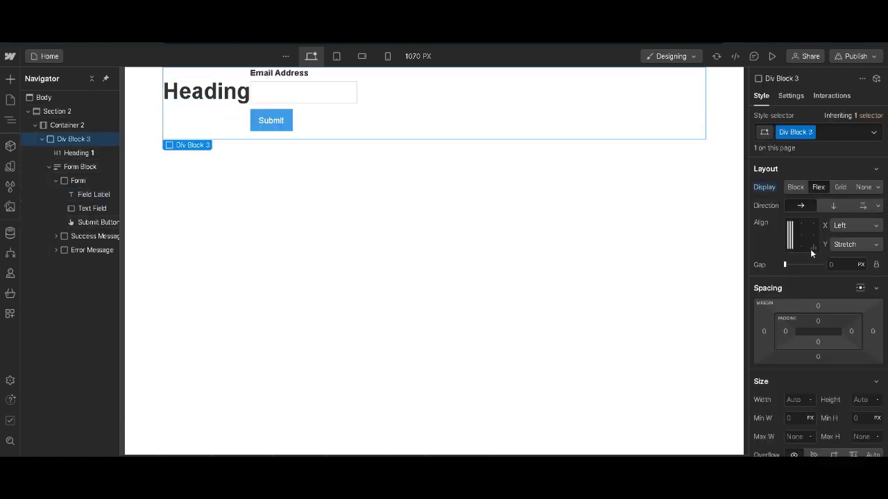
left_click(799, 238)
left_click(802, 238)
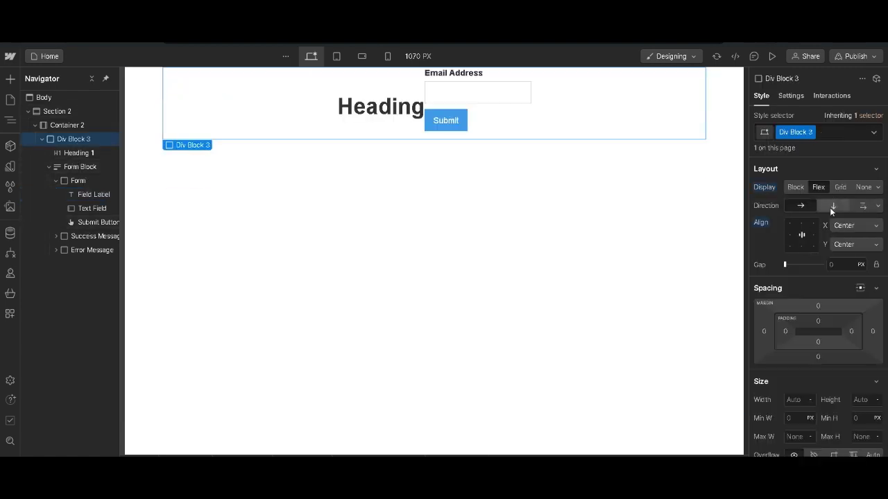
left_click(833, 206)
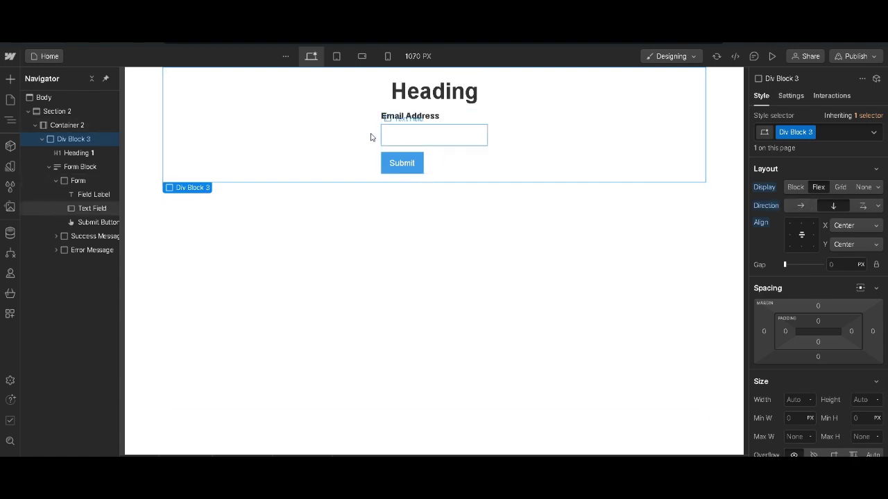
left_click(418, 165)
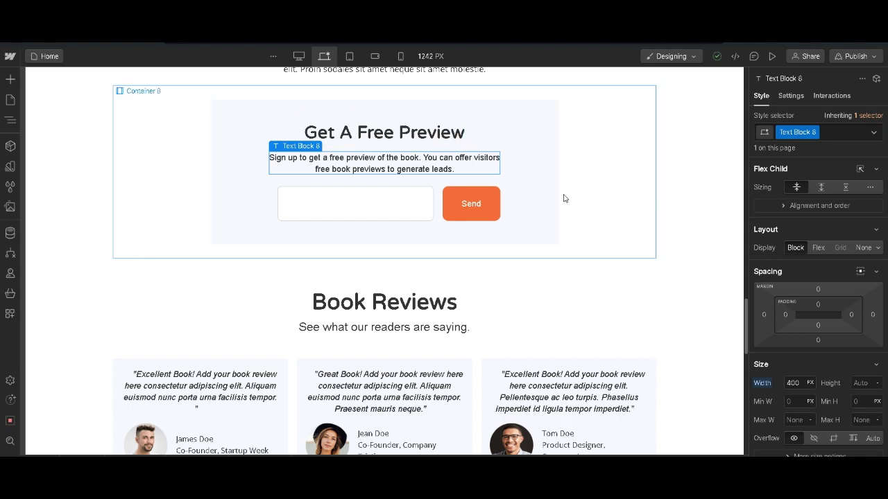
scroll(586, 191, "down", 2)
scroll(541, 190, "down", 1)
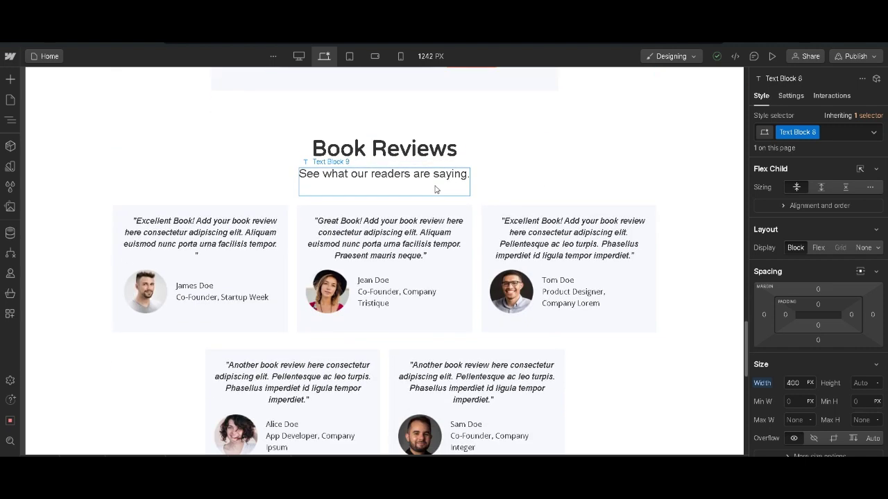
scroll(562, 143, "down", 3)
scroll(562, 143, "up", 2)
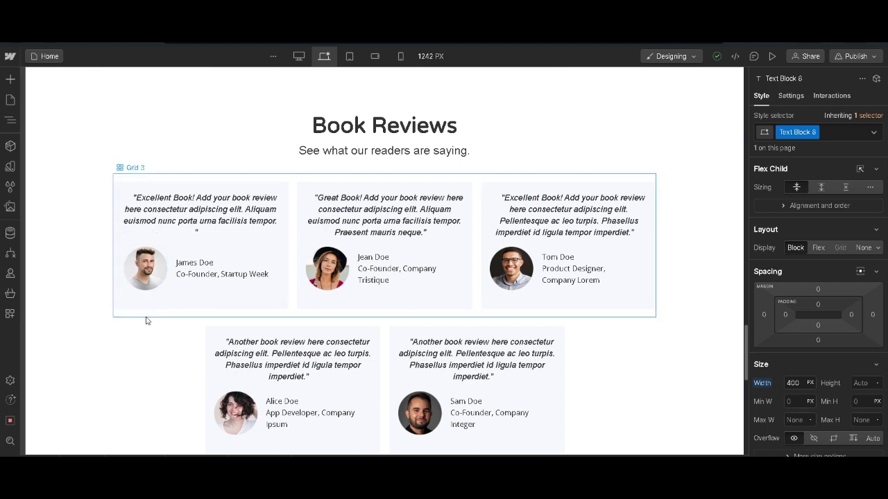
scroll(146, 320, "down", 1)
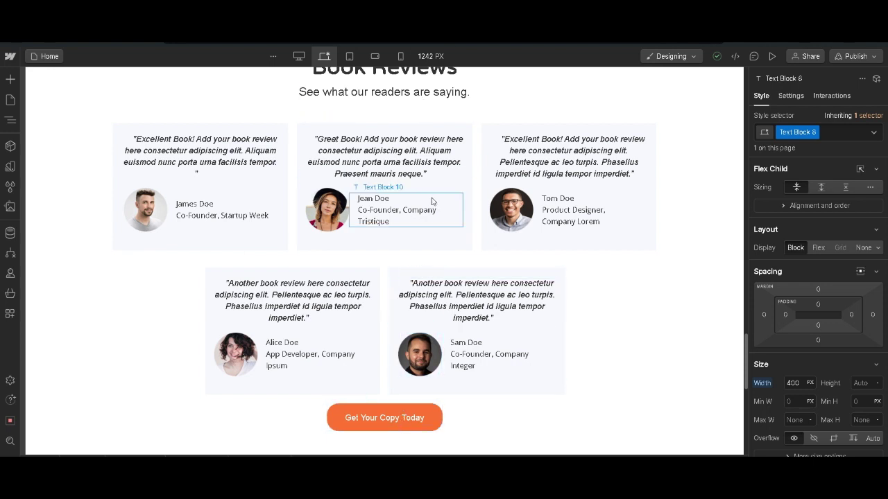
scroll(437, 205, "down", 1)
scroll(437, 204, "down", 3)
scroll(468, 243, "down", 2)
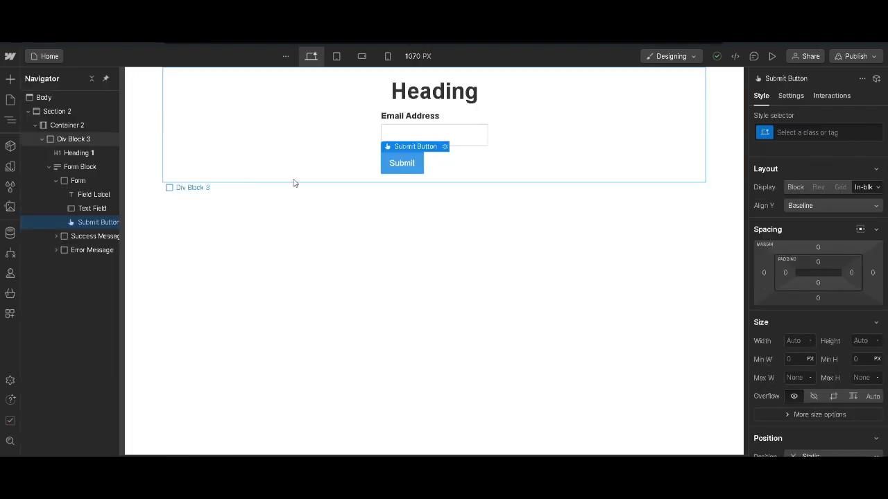
Delete Div Block 3 and place a Link Block inside Container 2
left_click(66, 139)
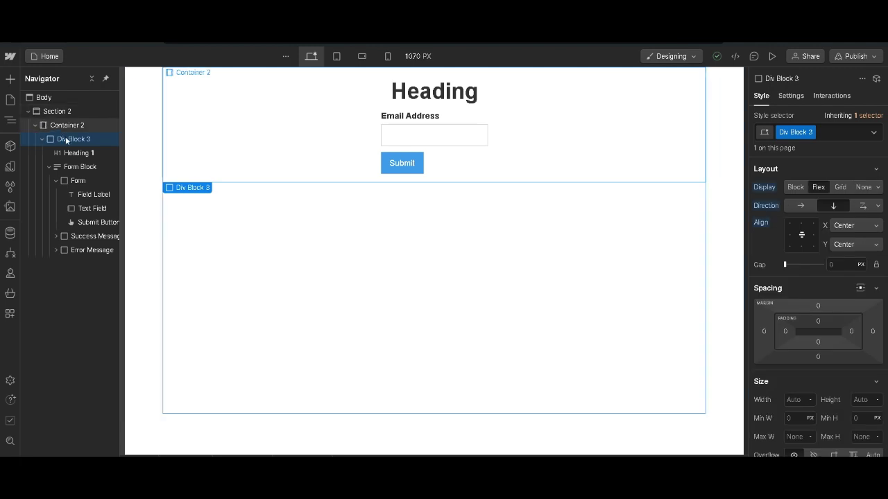
key("Delete")
left_click(11, 78)
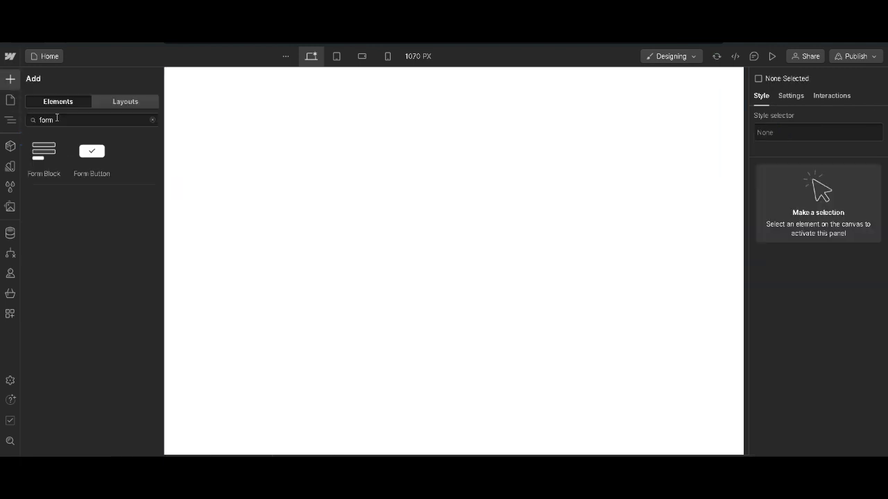
double_click(58, 121)
type("link")
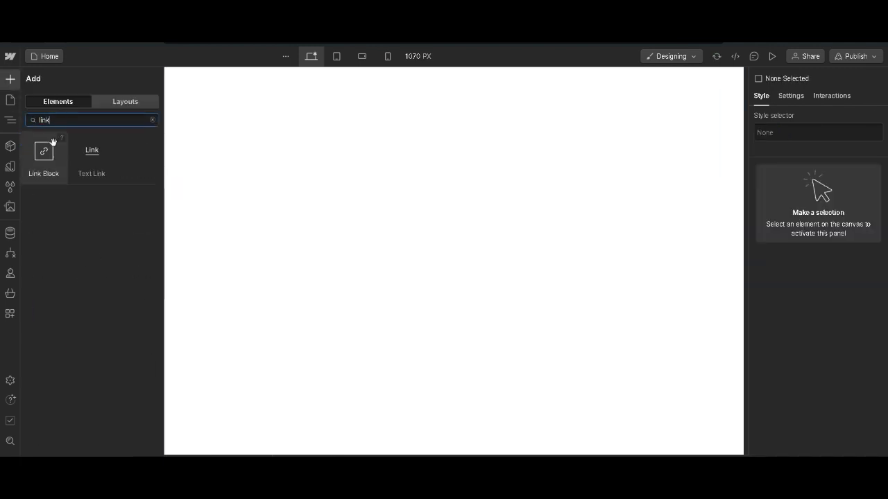
left_click_drag(50, 154, 338, 126)
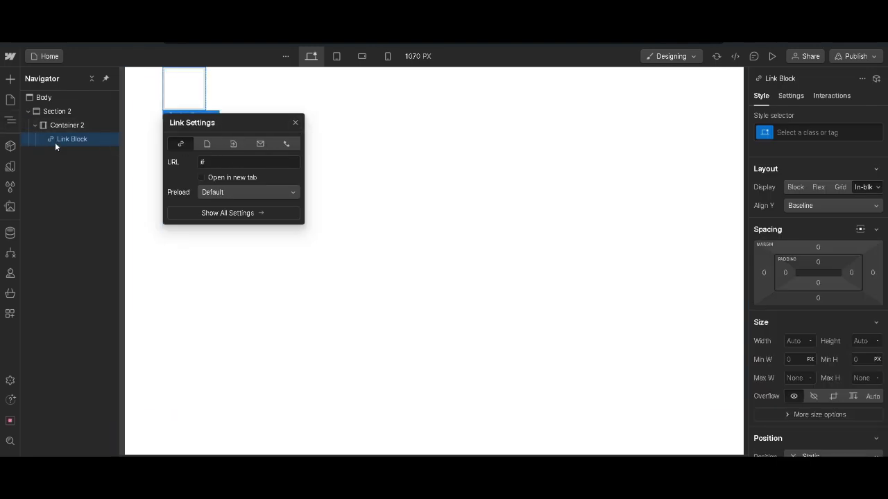
Set the Link Block's URL to youtube.com and check it in preview
left_click(11, 207)
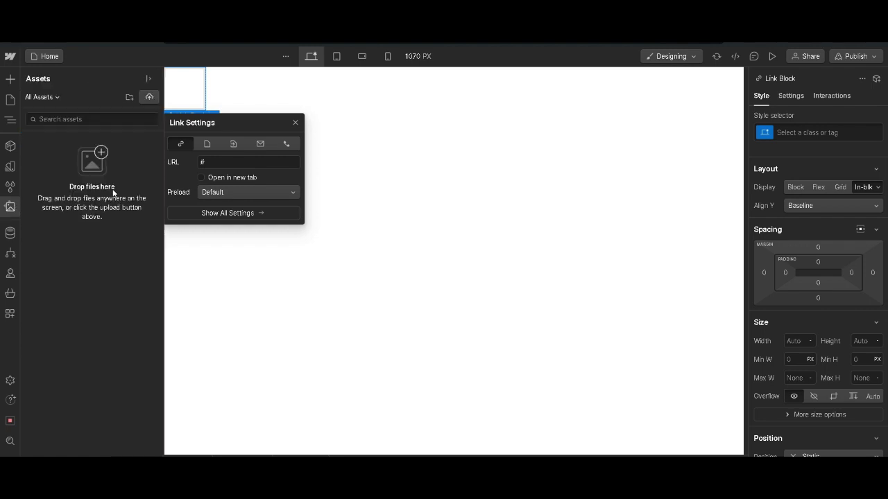
left_click(10, 78)
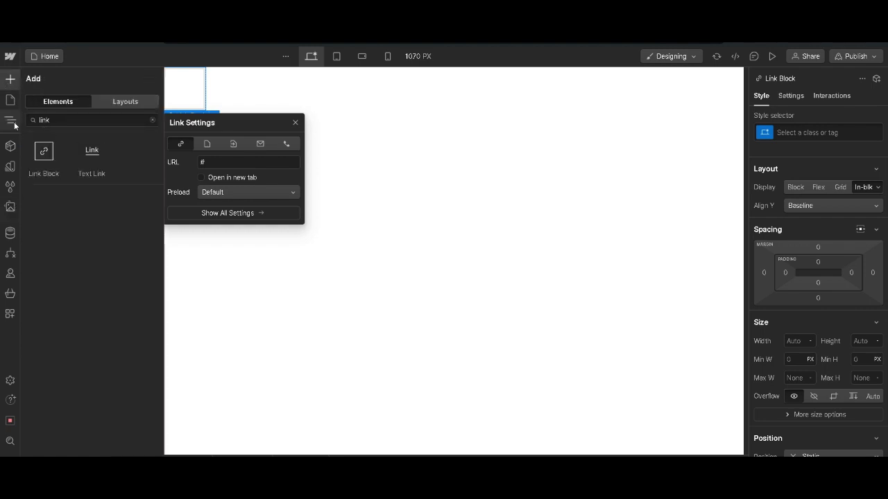
left_click(10, 120)
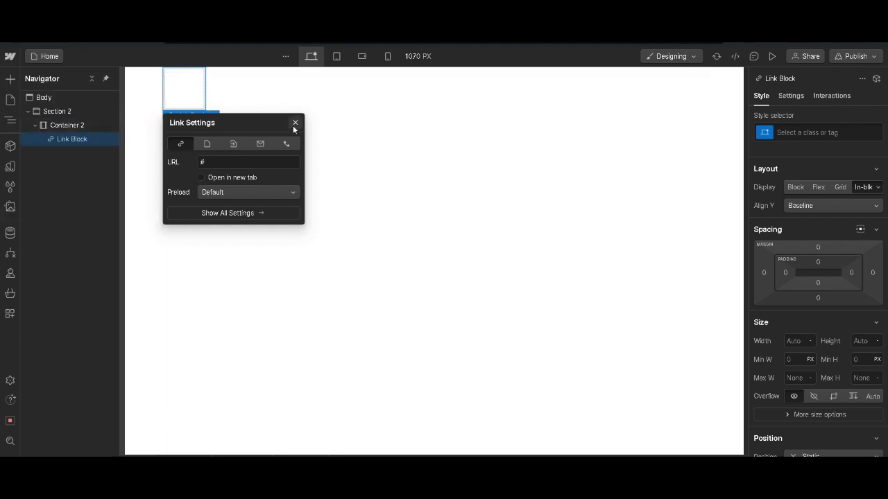
left_click(210, 160)
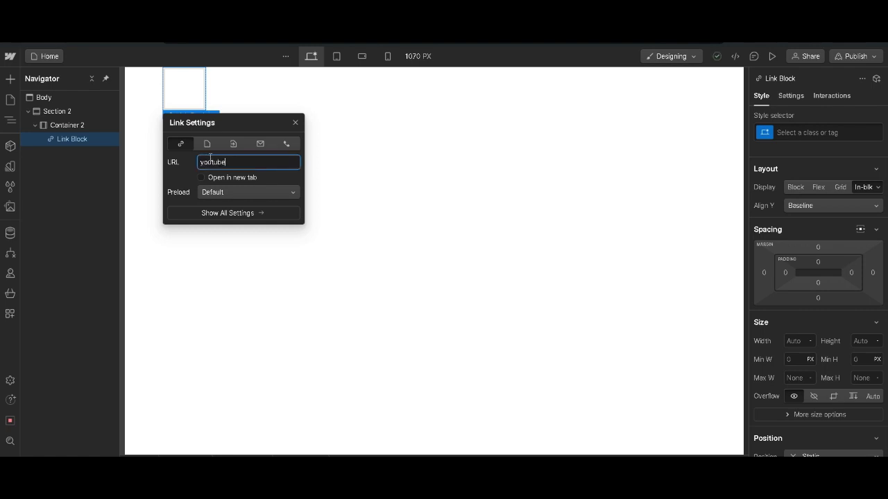
left_click(295, 122)
left_click(772, 57)
key("ctrl+shift+p")
left_click(182, 167)
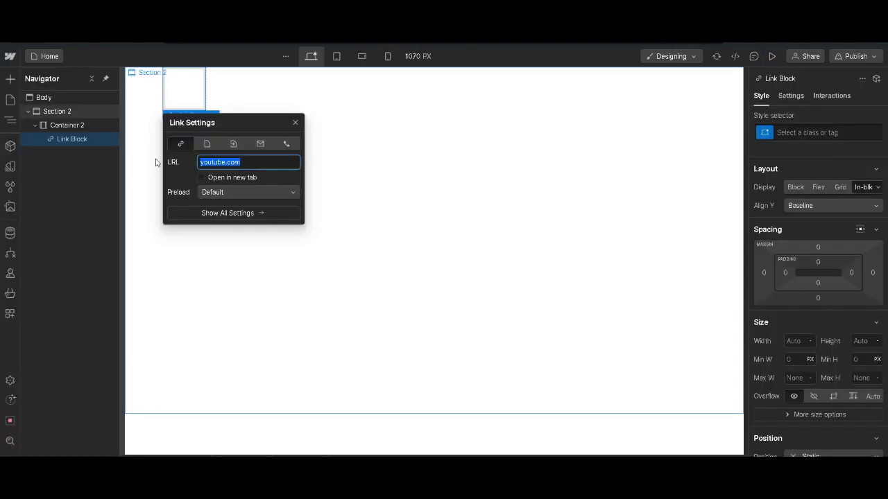
Close Link Settings and inspect the template's Twitter, GitHub and M social icon link blocks
left_click(295, 123)
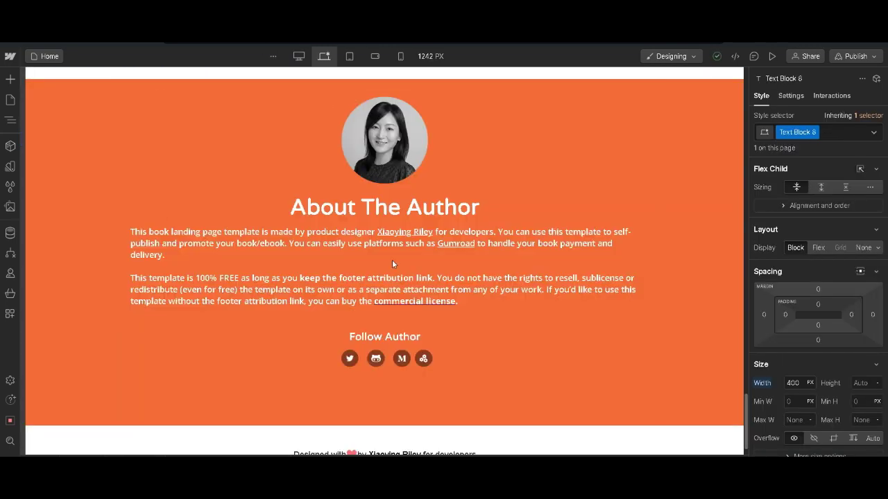
left_click(350, 359)
left_click(375, 358)
left_click(402, 358)
scroll(502, 381, "down", 1)
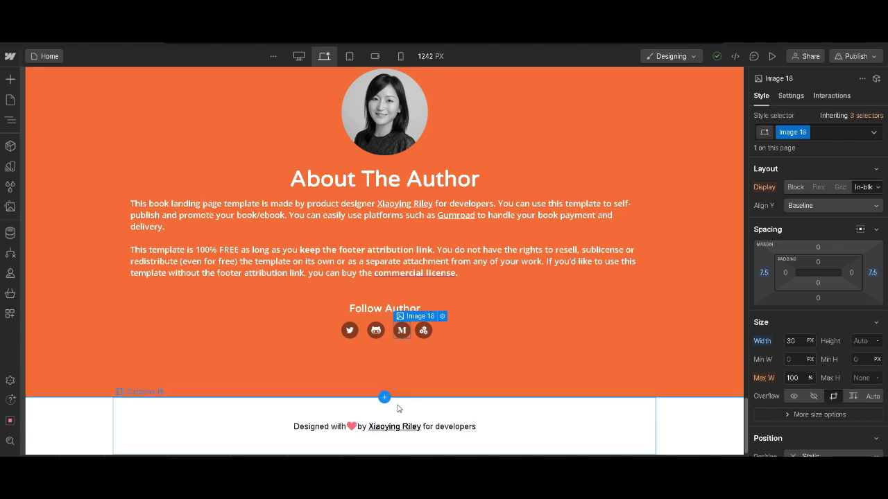
scroll(431, 358, "up", 15)
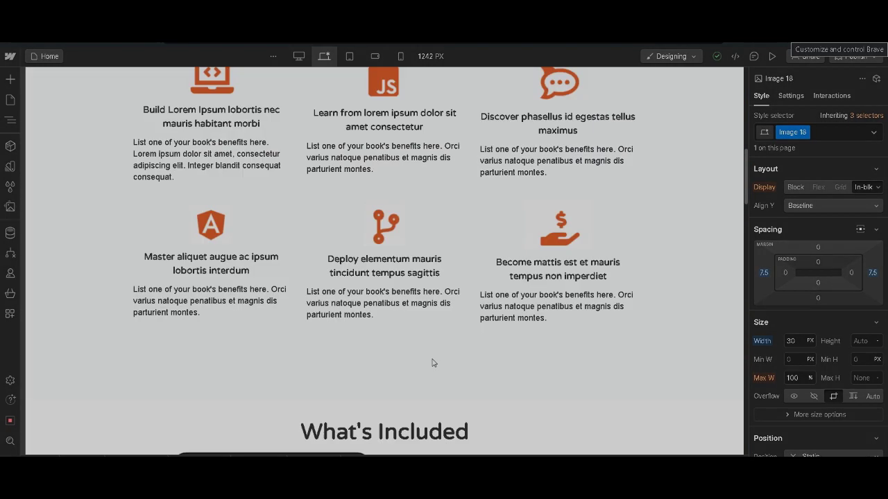